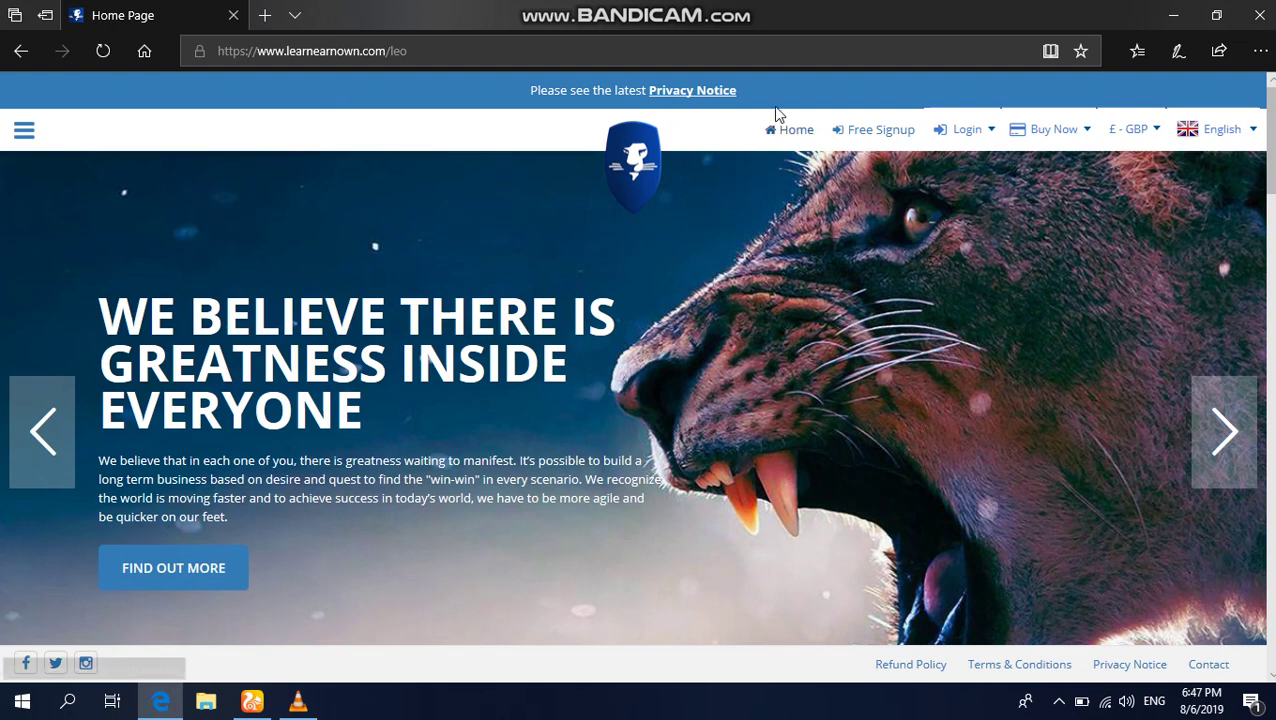
Step: Start a Free Signup, answer YES to having a sponsor, and enter the sponsor's username to verify it
{"action": "left_click", "coordinate": [893, 131]}
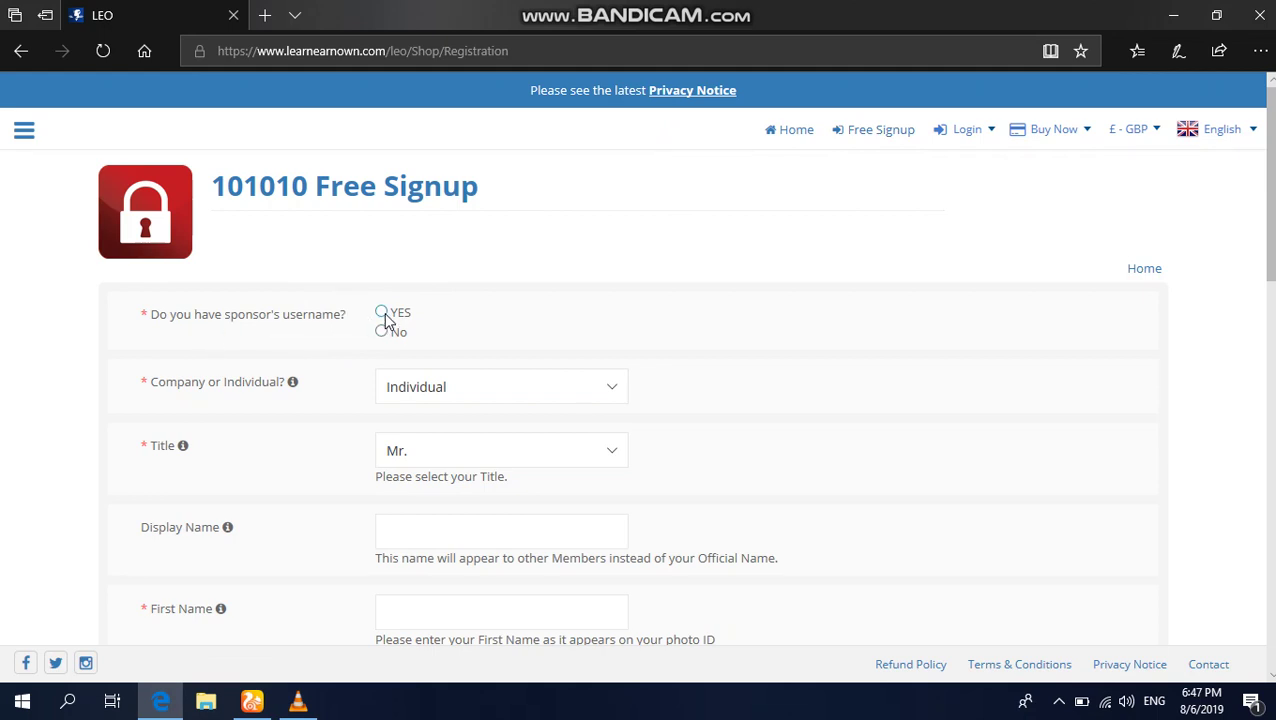
{"action": "scroll", "coordinate": [385, 318], "scroll_direction": "down", "scroll_amount": 1}
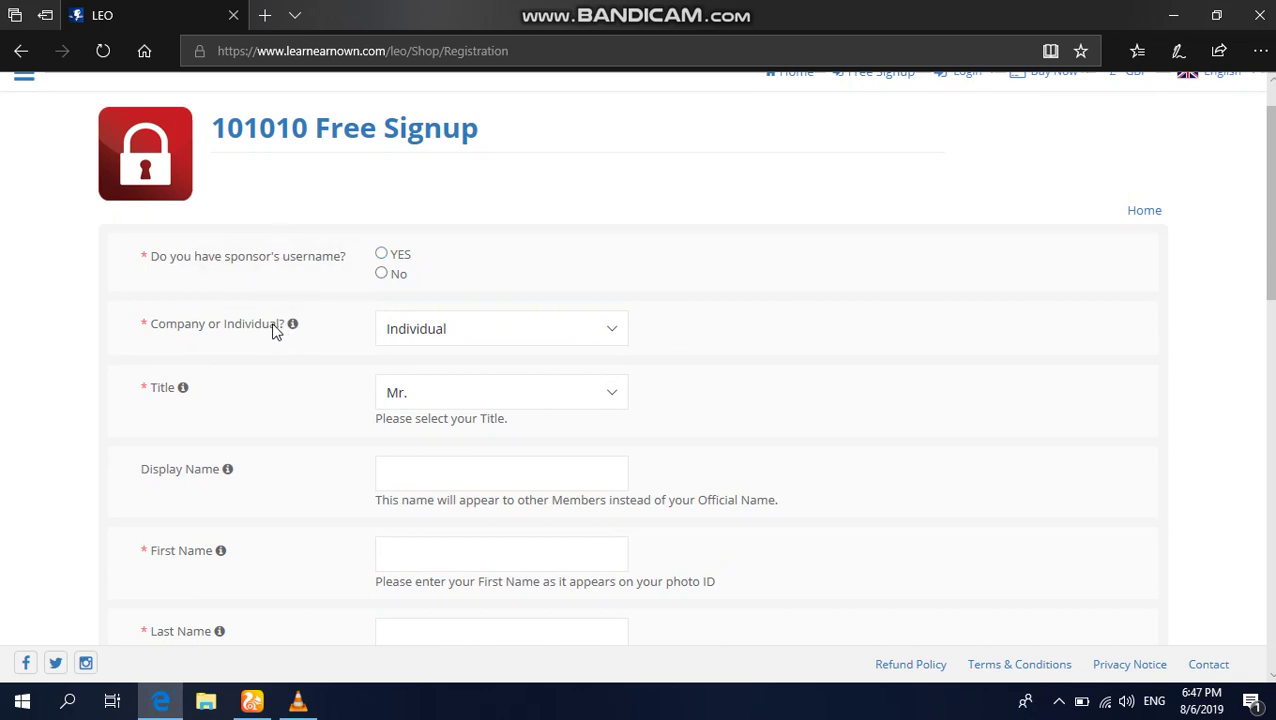
{"action": "left_click", "coordinate": [381, 253]}
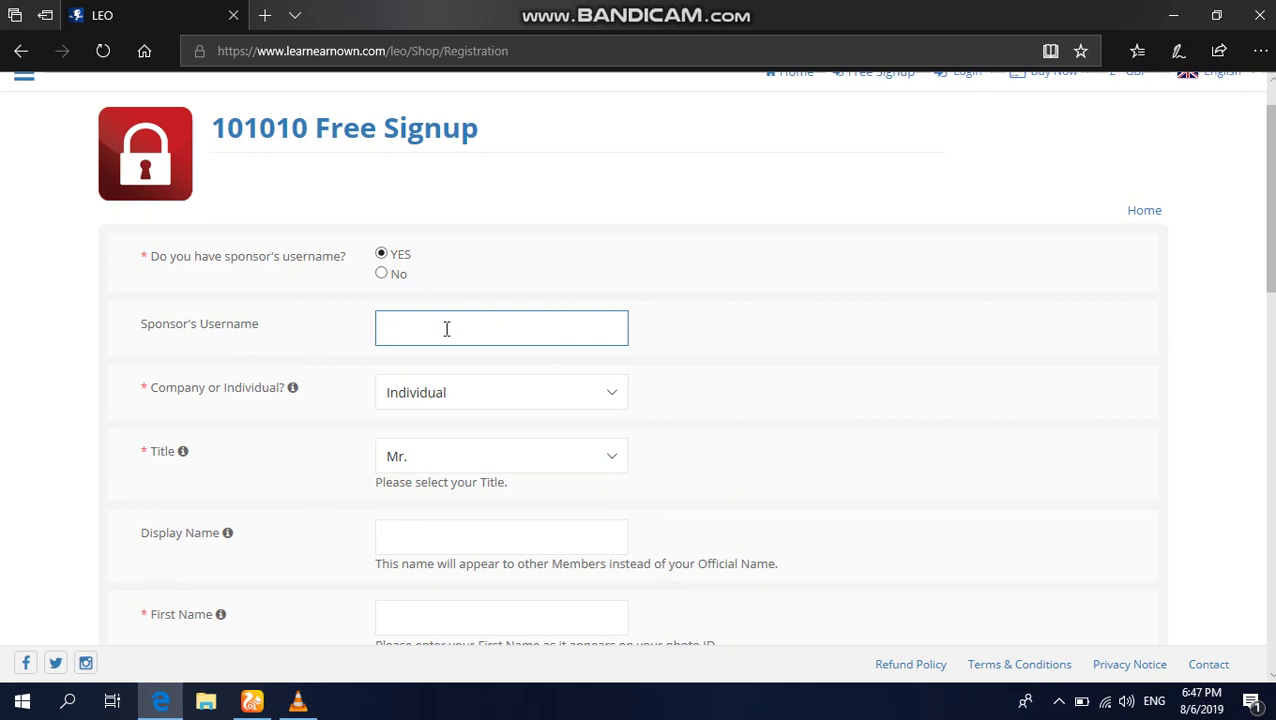
{"action": "left_click", "coordinate": [40, 408]}
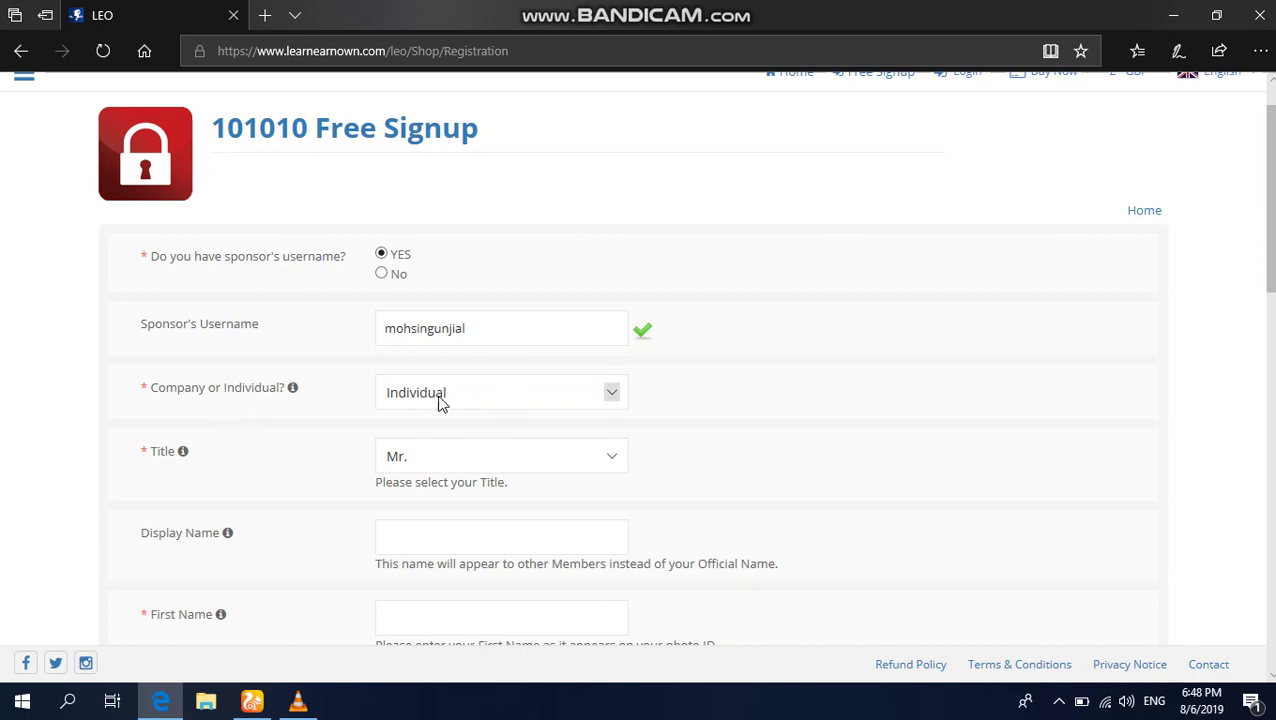
{"action": "scroll", "coordinate": [504, 478], "scroll_direction": "down", "scroll_amount": 1}
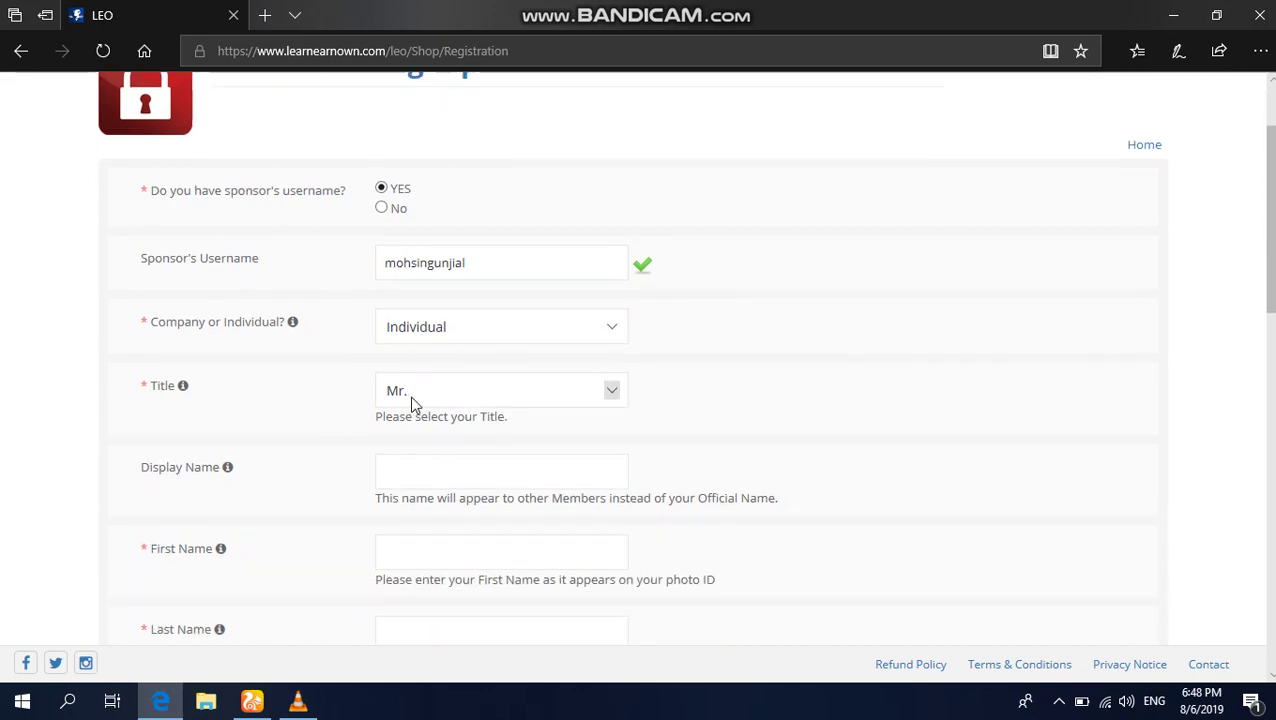
{"action": "scroll", "coordinate": [413, 404], "scroll_direction": "down", "scroll_amount": 2}
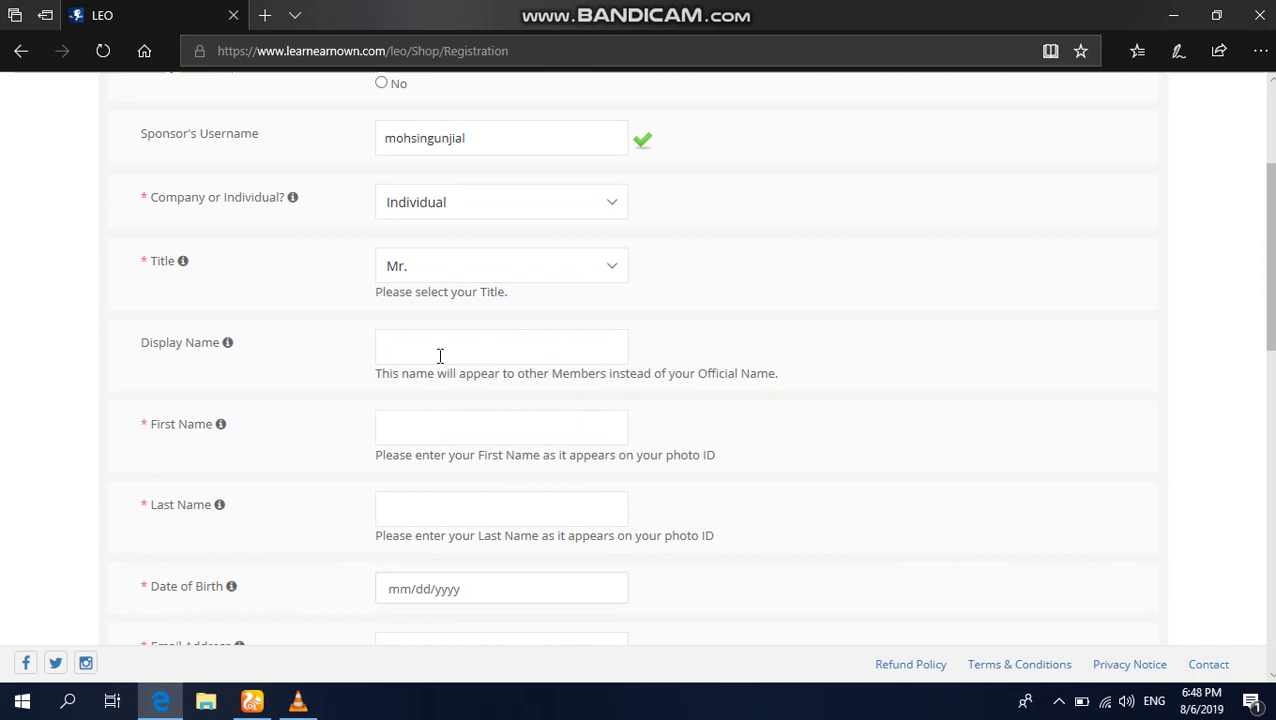
{"action": "scroll", "coordinate": [440, 356], "scroll_direction": "down", "scroll_amount": 1}
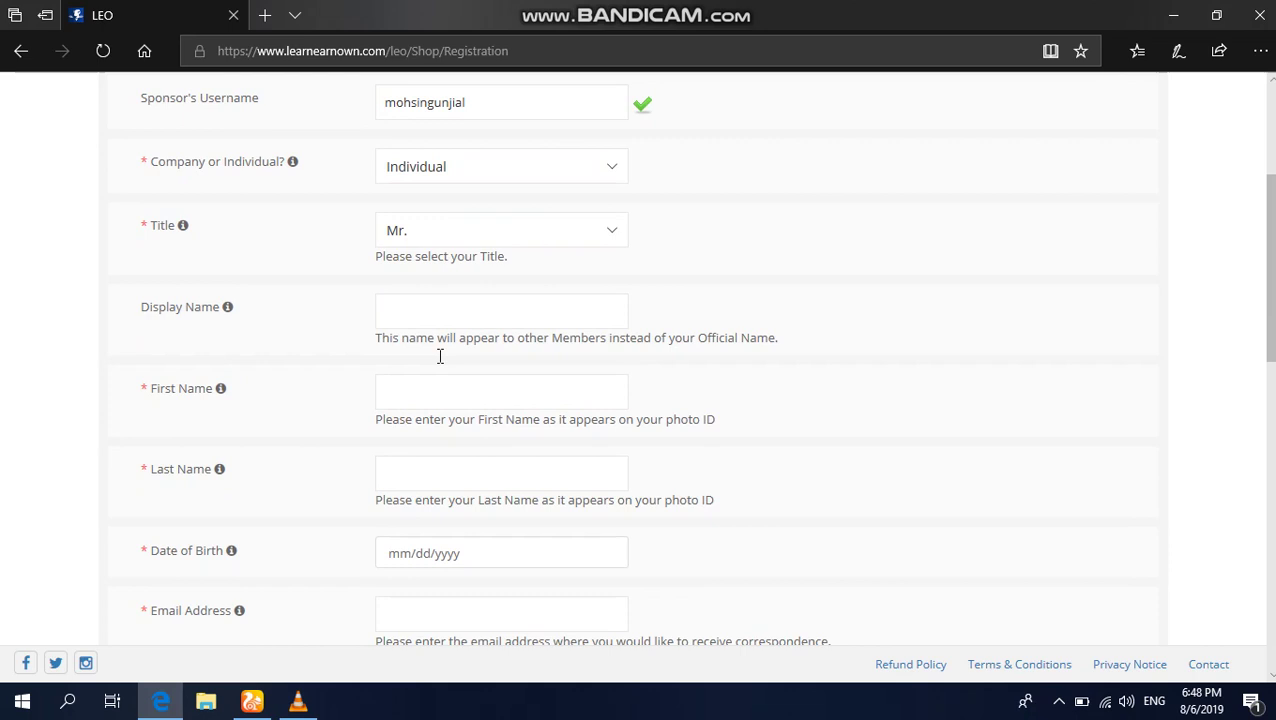
{"action": "scroll", "coordinate": [440, 356], "scroll_direction": "down", "scroll_amount": 1}
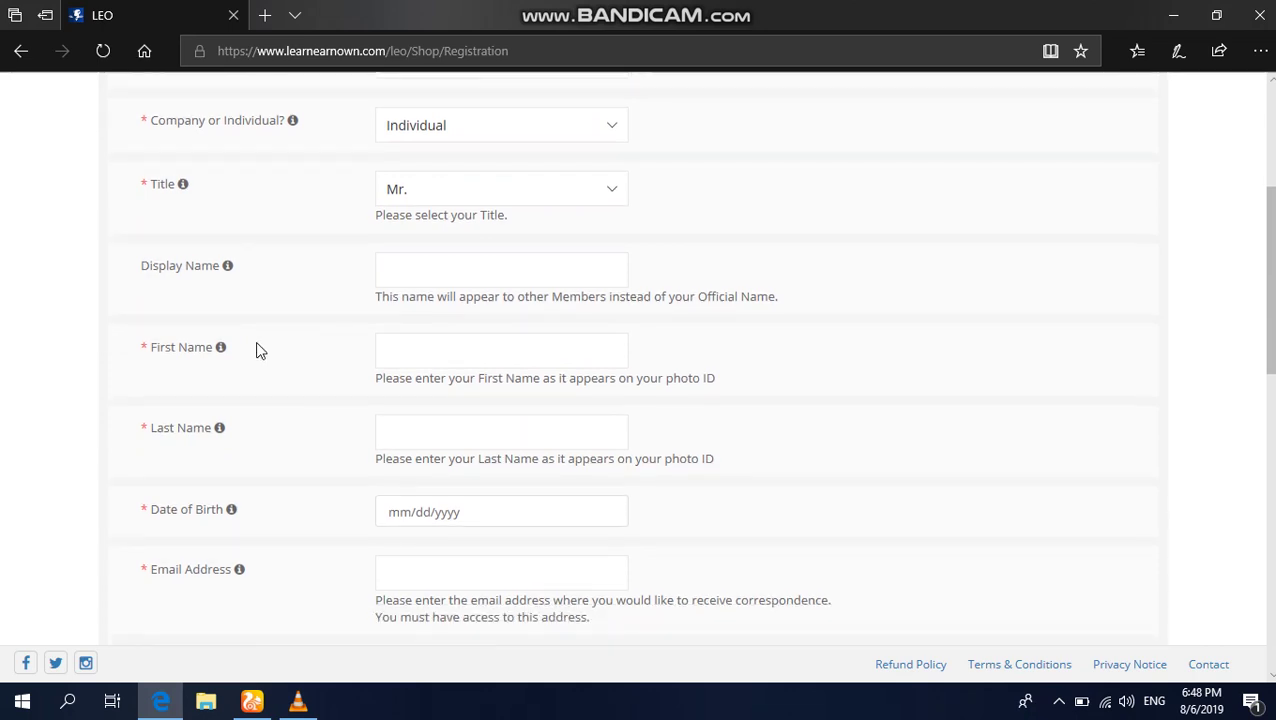
{"action": "scroll", "coordinate": [400, 383], "scroll_direction": "down", "scroll_amount": 1}
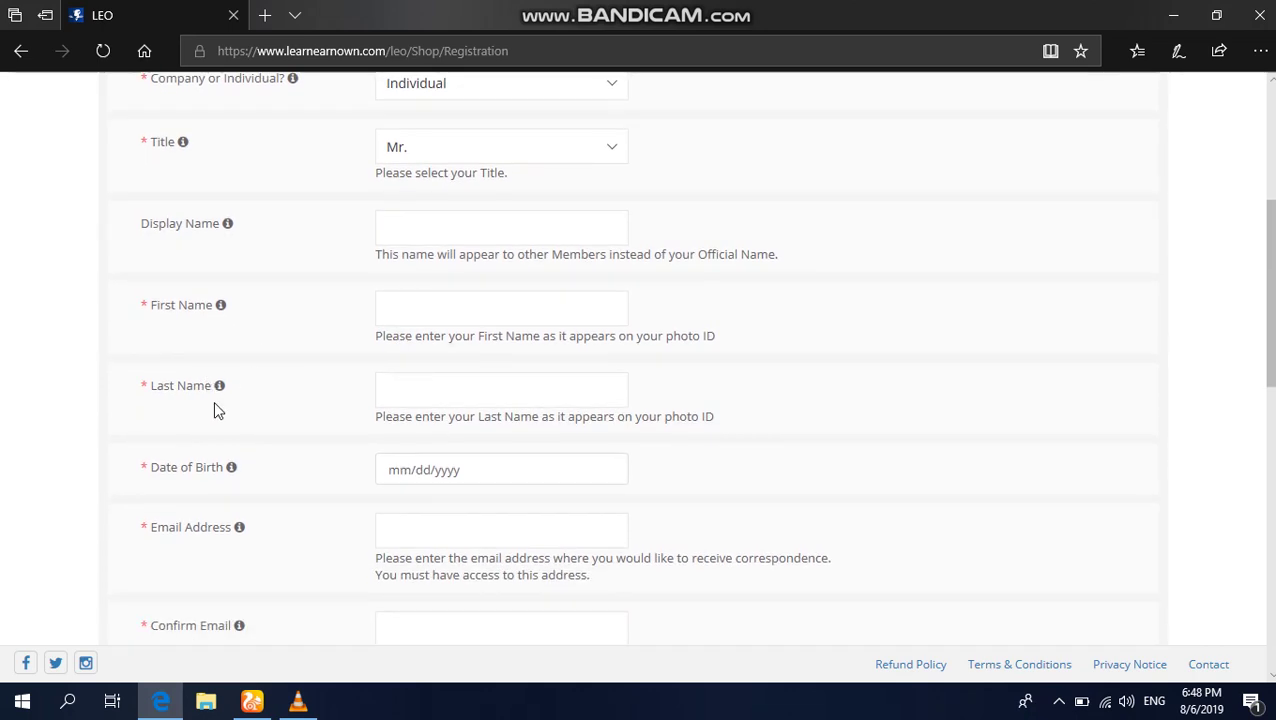
{"action": "scroll", "coordinate": [337, 491], "scroll_direction": "down", "scroll_amount": 1}
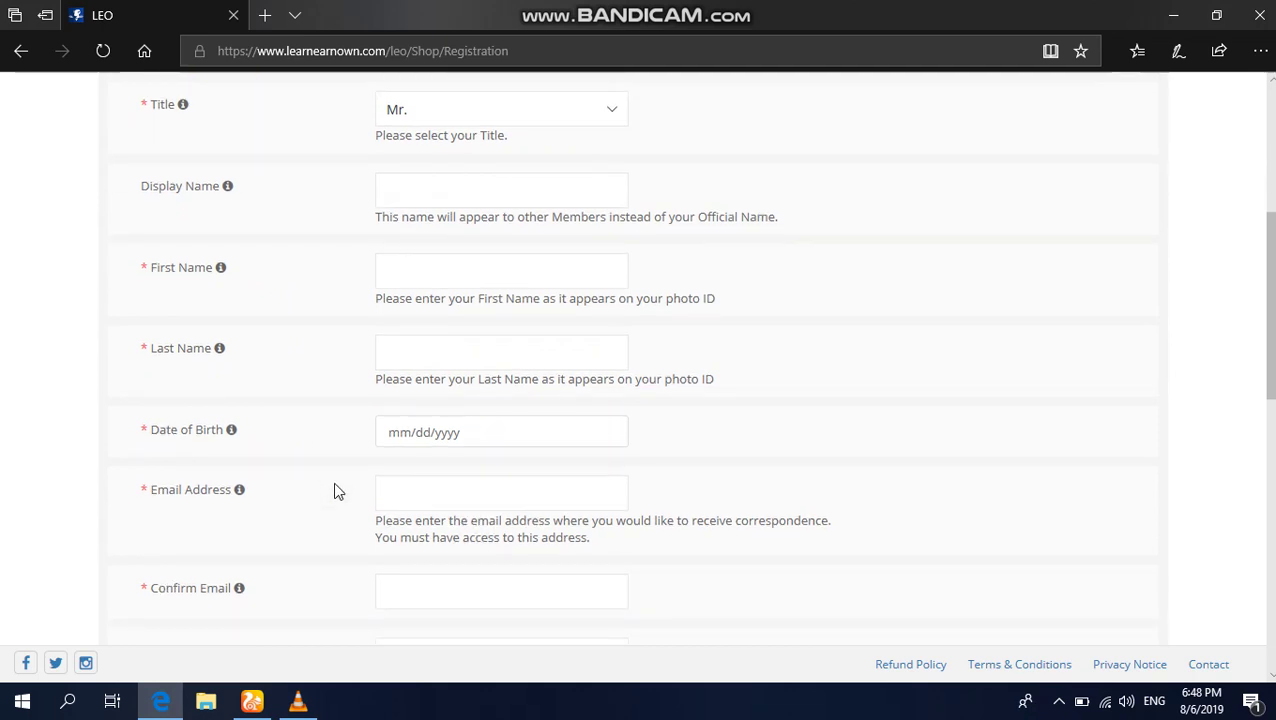
{"action": "scroll", "coordinate": [337, 490], "scroll_direction": "down", "scroll_amount": 4}
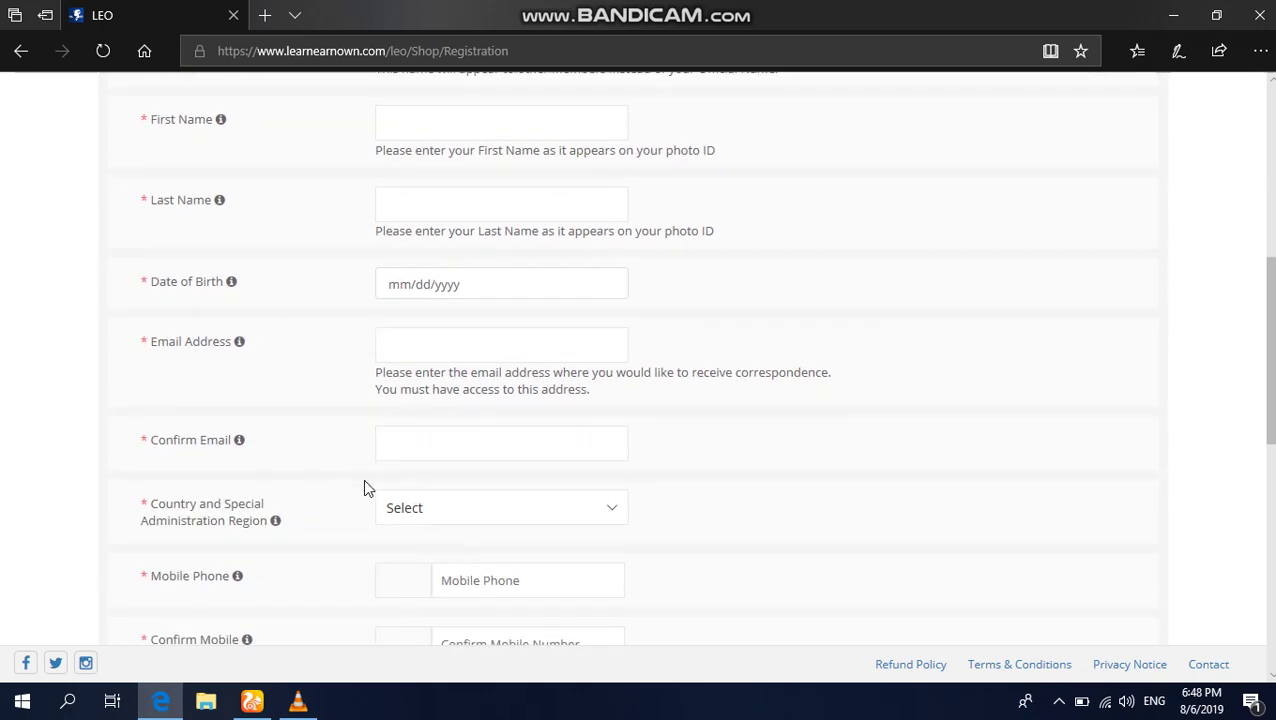
{"action": "scroll", "coordinate": [366, 487], "scroll_direction": "down", "scroll_amount": 4}
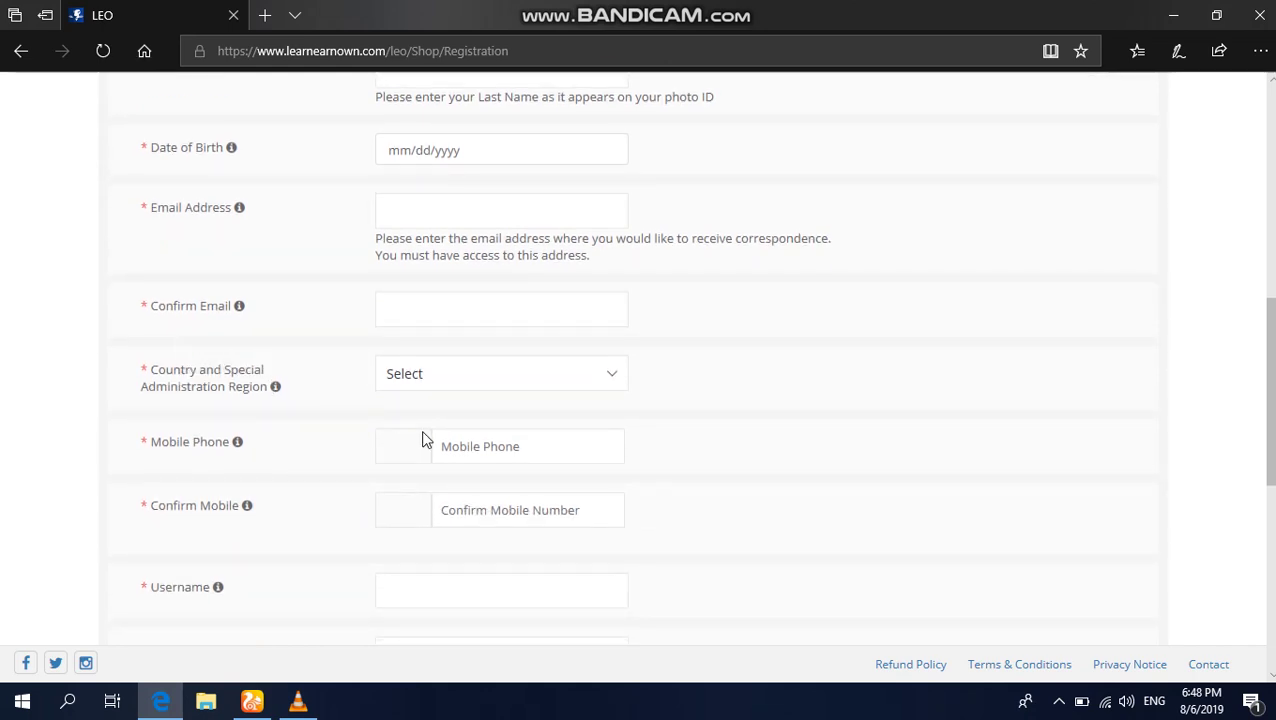
Step: Choose Pakistan as the country and Punjab as the state, which prefills the +92 mobile prefix
{"action": "left_click", "coordinate": [613, 381]}
{"action": "key", "text": "p"}
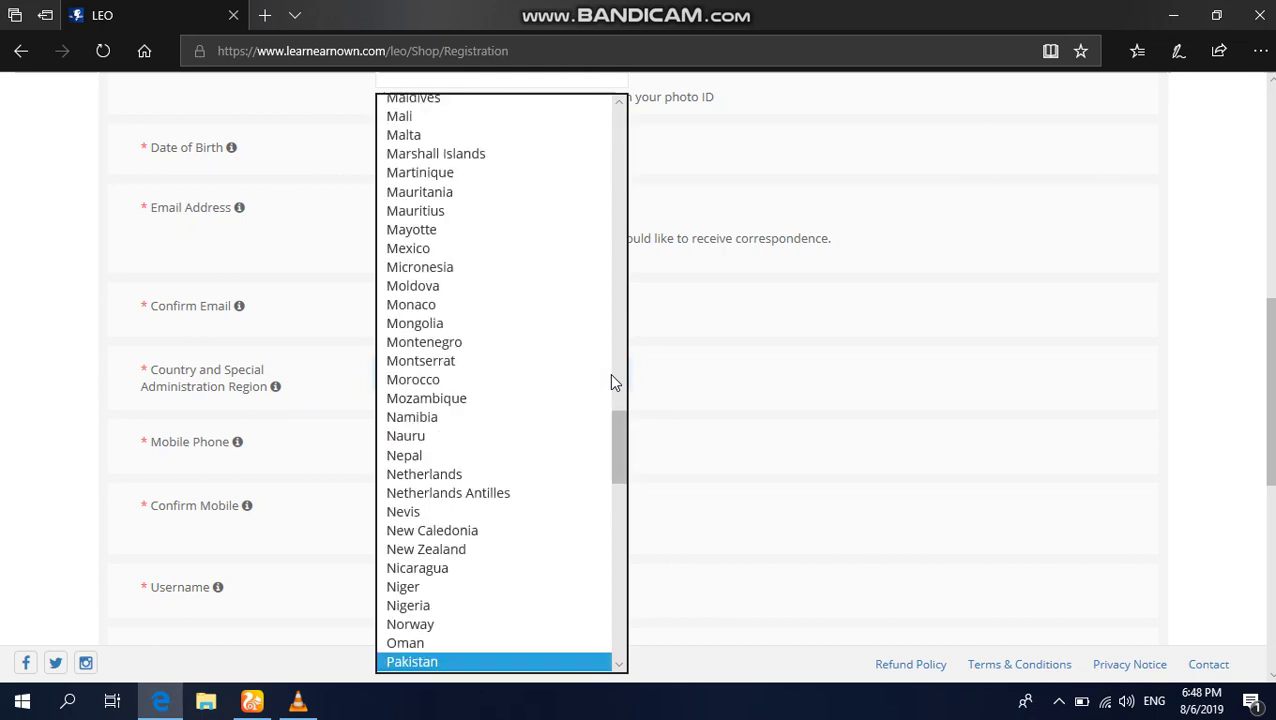
{"action": "left_click", "coordinate": [545, 672]}
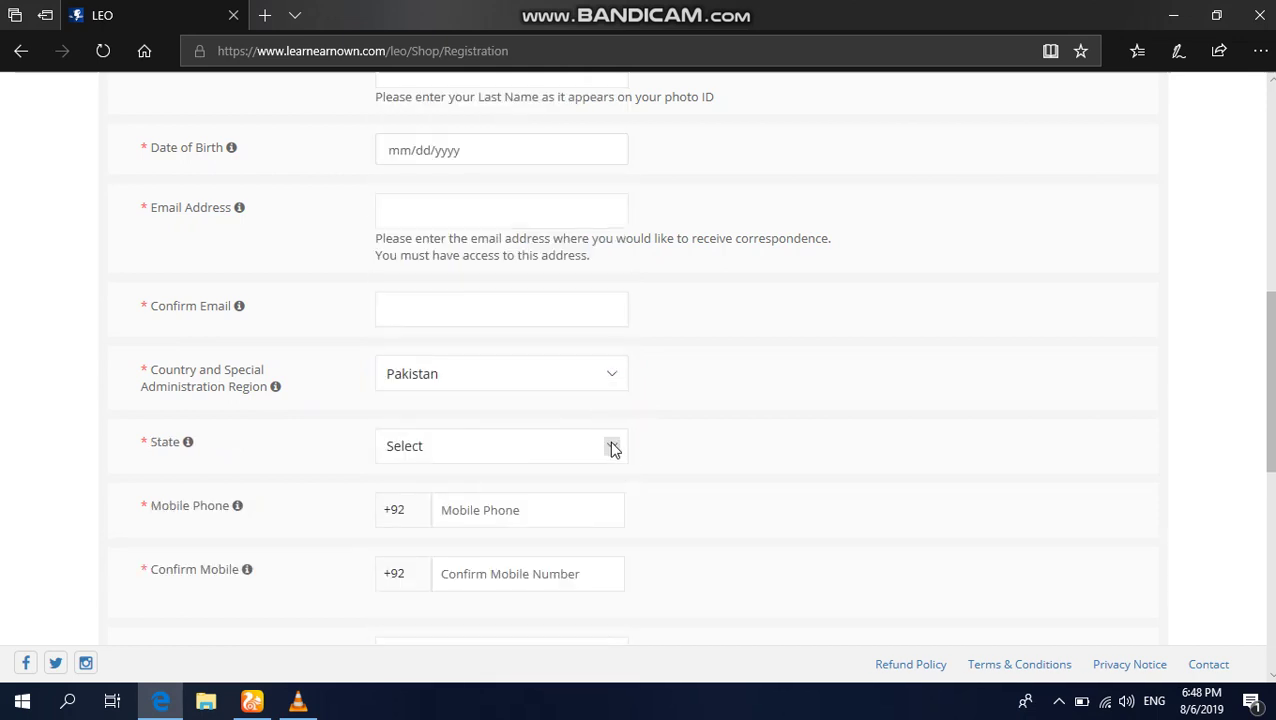
{"action": "left_click", "coordinate": [612, 447]}
{"action": "key", "text": "p"}
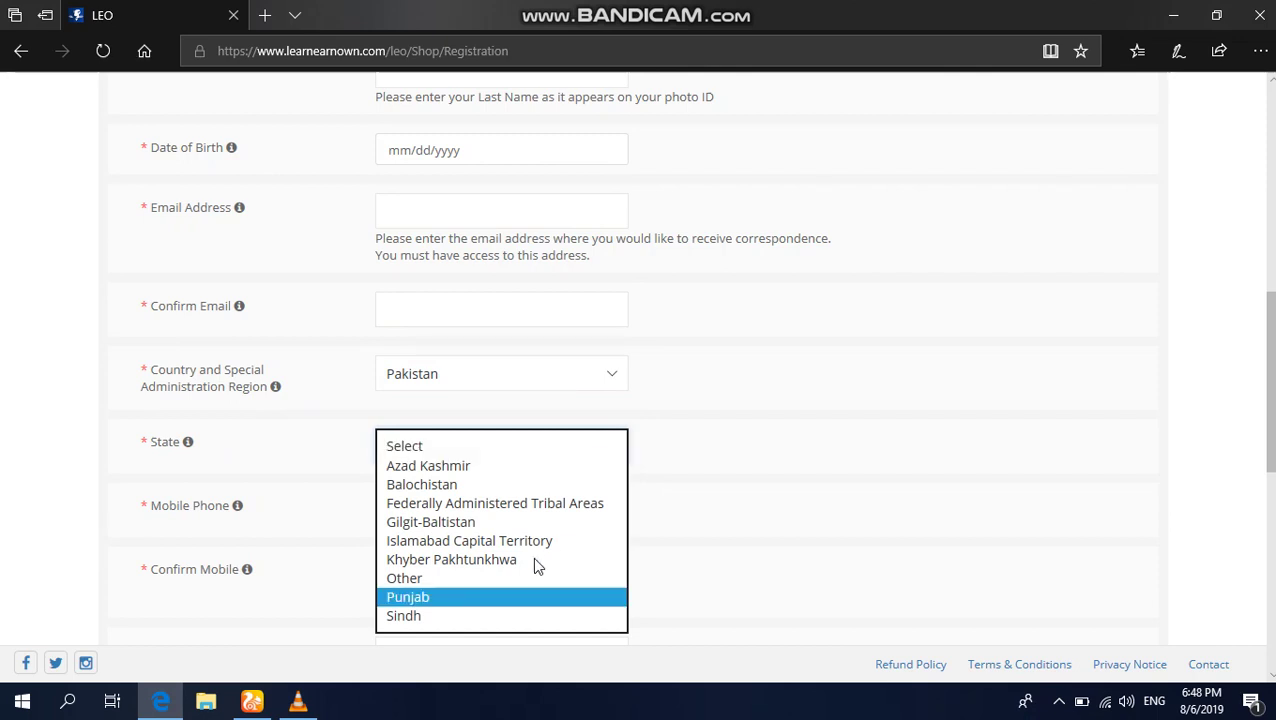
{"action": "left_click", "coordinate": [524, 598]}
{"action": "scroll", "coordinate": [524, 603], "scroll_direction": "down", "scroll_amount": 2}
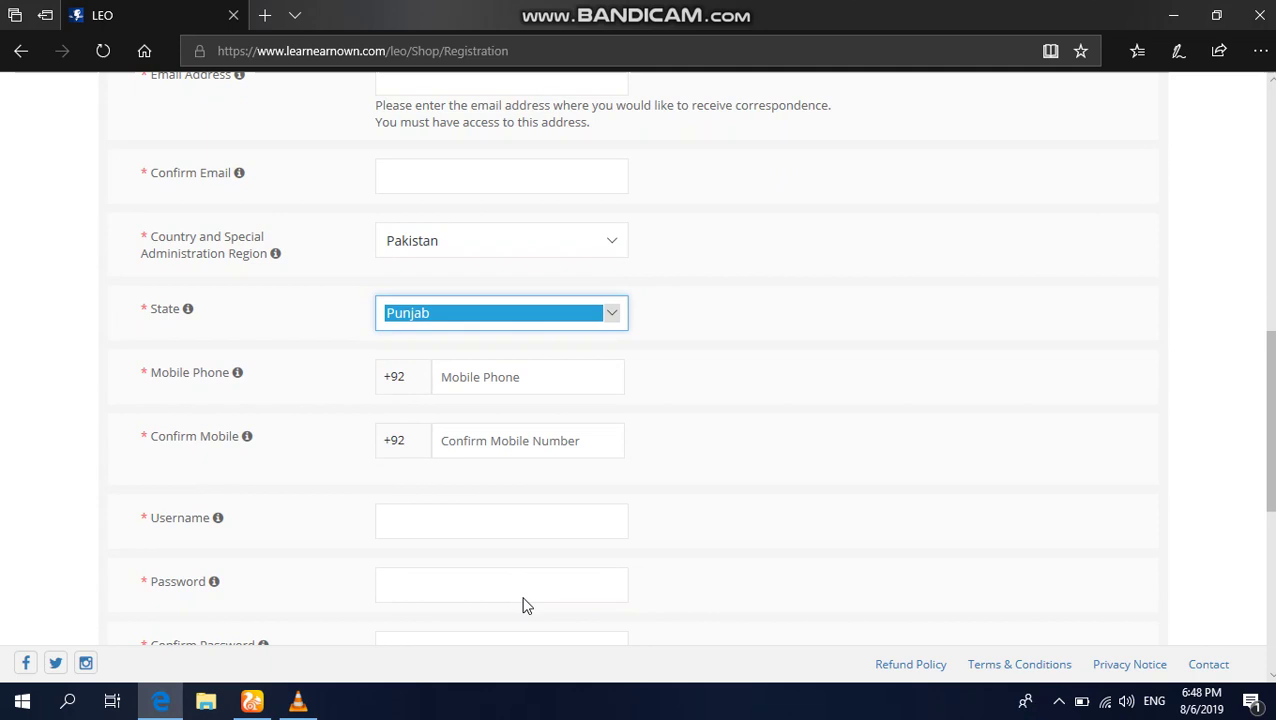
{"action": "scroll", "coordinate": [524, 605], "scroll_direction": "down", "scroll_amount": 2}
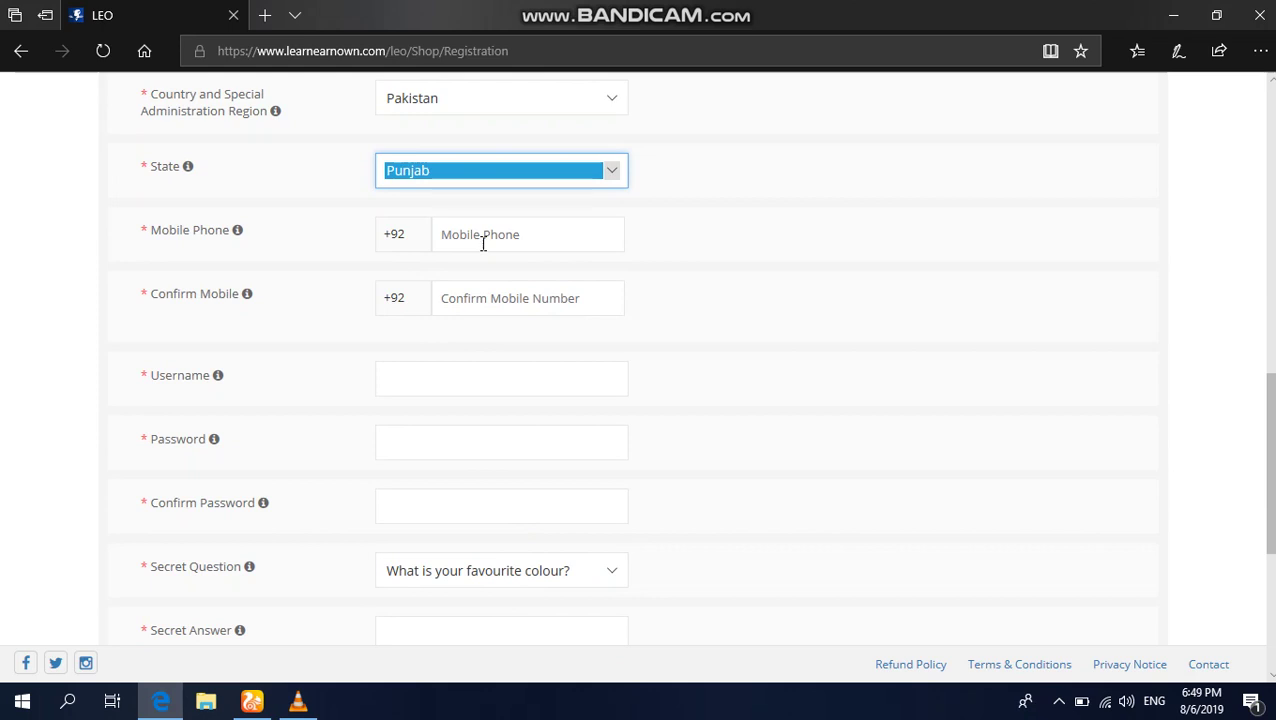
{"action": "scroll", "coordinate": [483, 243], "scroll_direction": "down", "scroll_amount": 1}
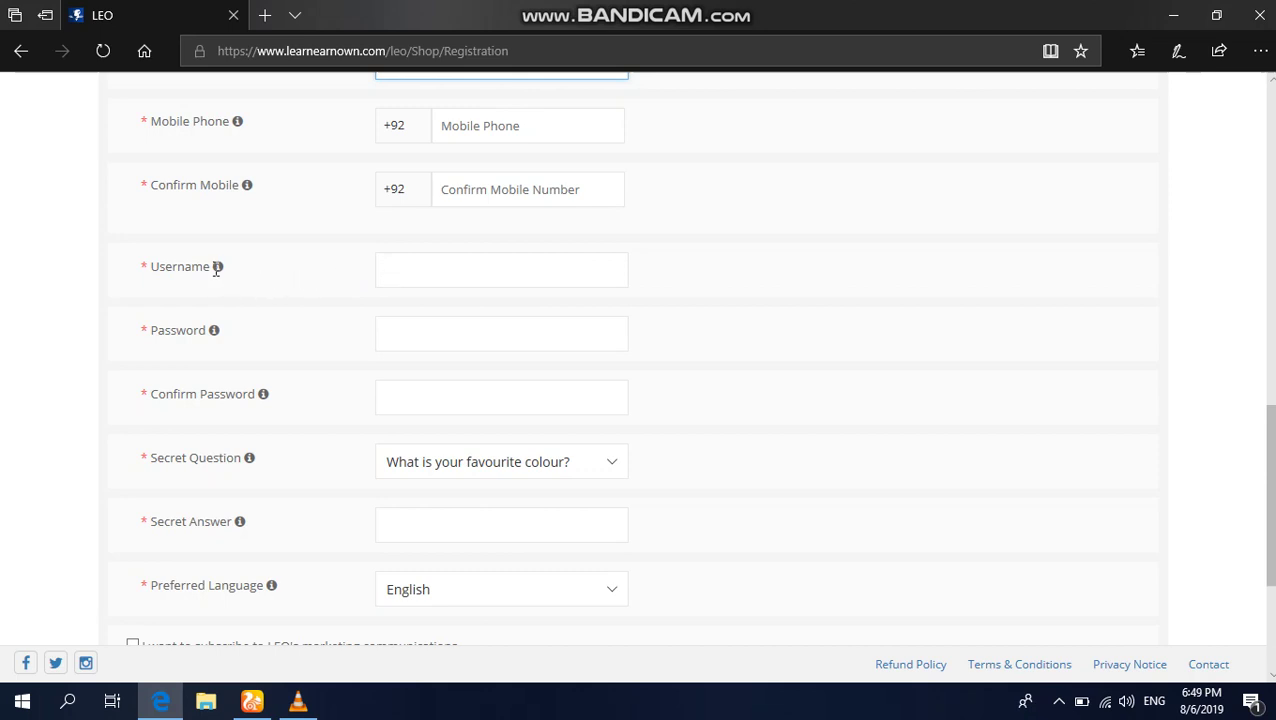
{"action": "mouse_move", "coordinate": [221, 267]}
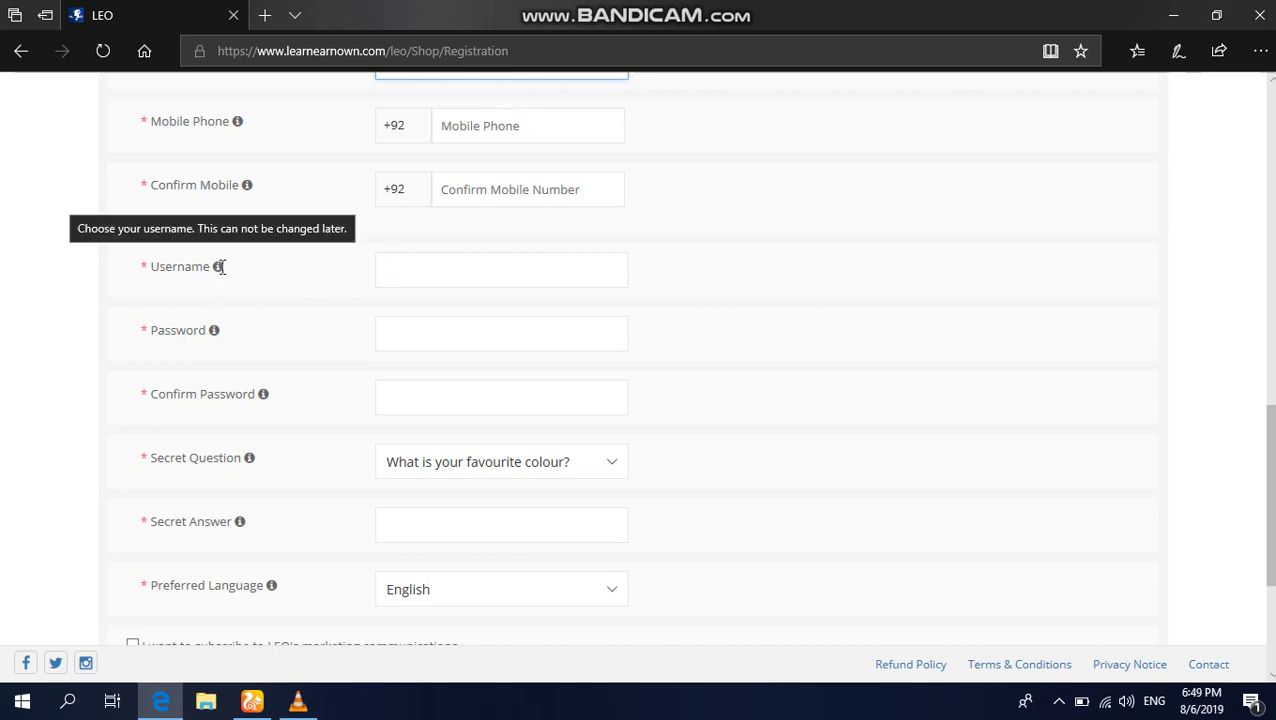
{"action": "left_click", "coordinate": [177, 452]}
{"action": "scroll", "coordinate": [177, 452], "scroll_direction": "down", "scroll_amount": 2}
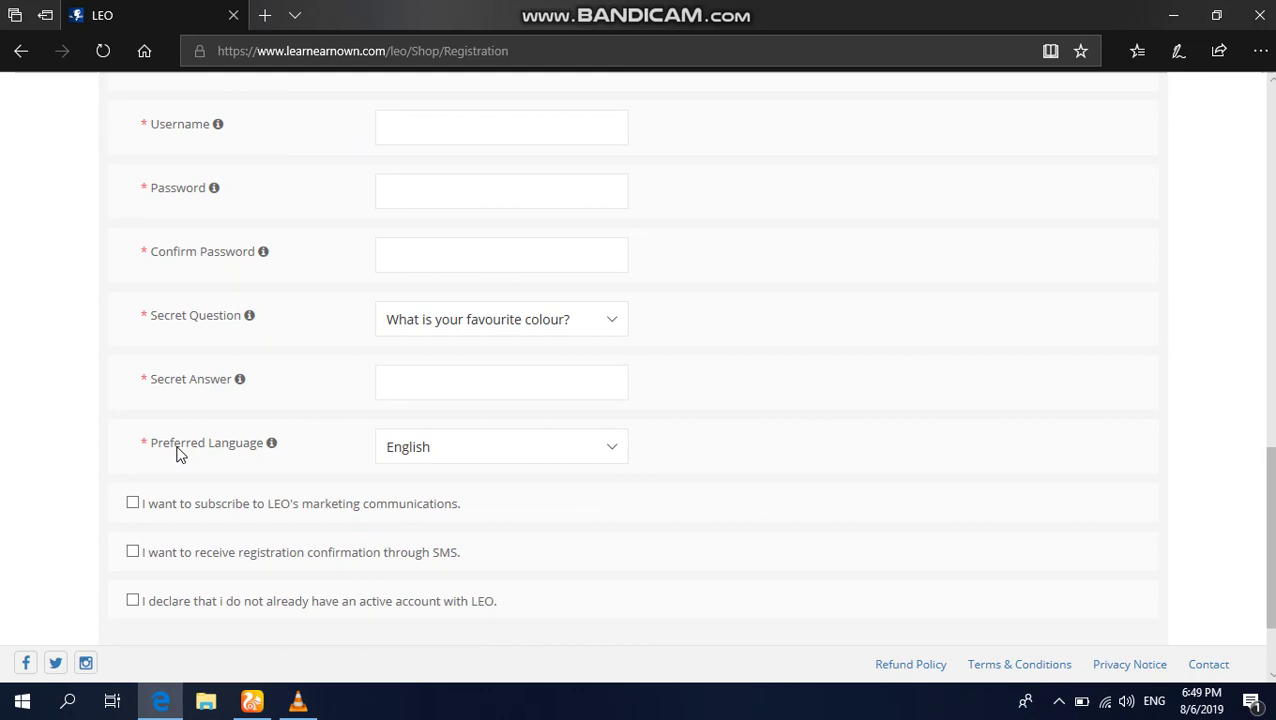
{"action": "scroll", "coordinate": [176, 453], "scroll_direction": "down", "scroll_amount": 1}
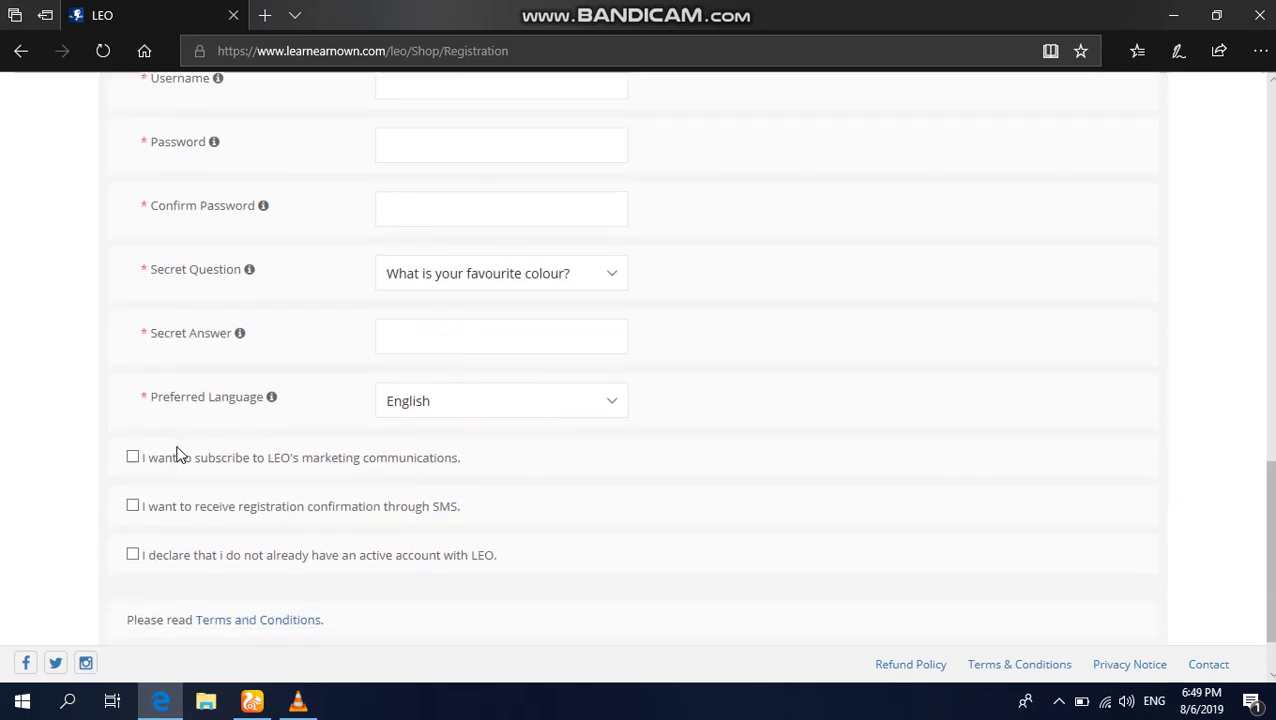
{"action": "left_click", "coordinate": [612, 271]}
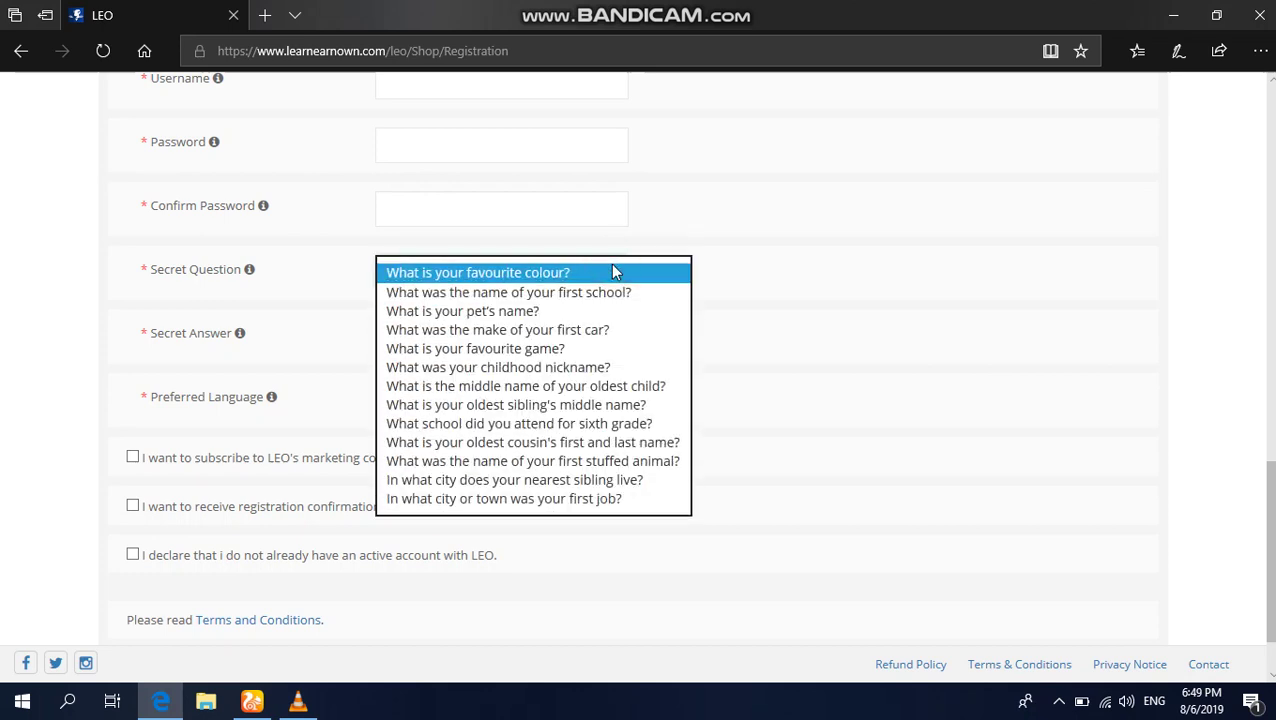
{"action": "left_click", "coordinate": [719, 591]}
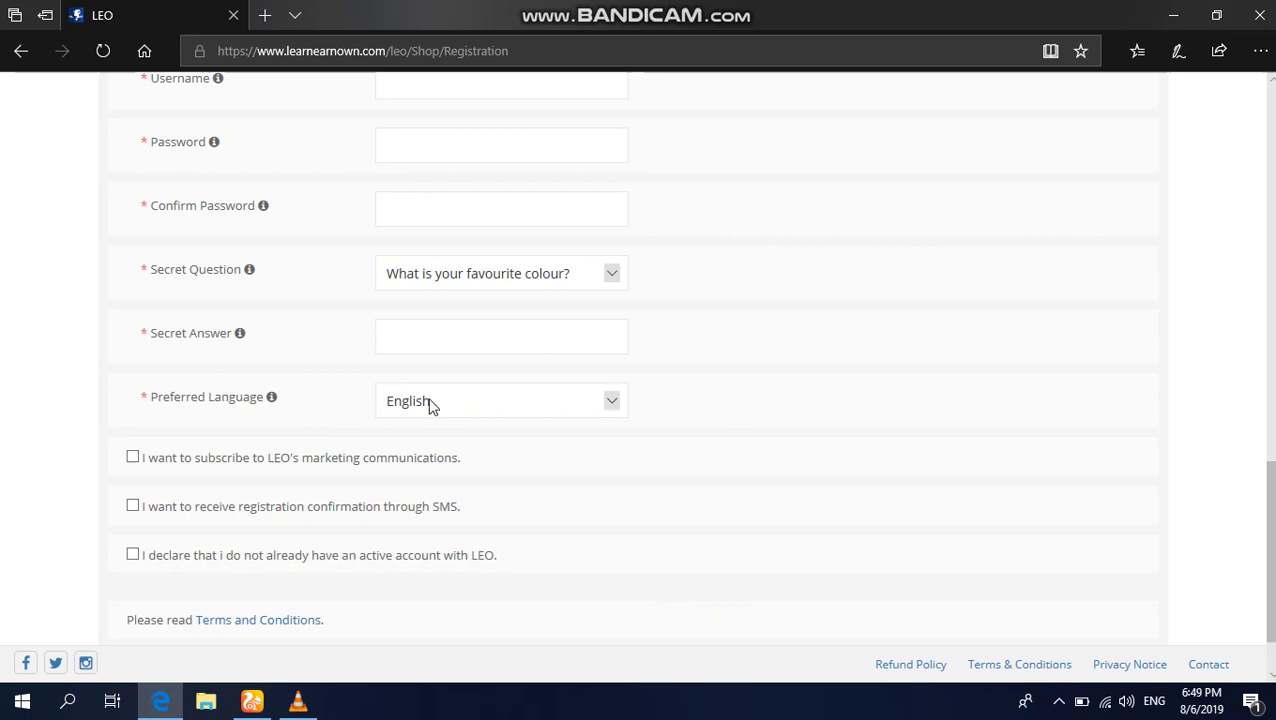
{"action": "scroll", "coordinate": [430, 405], "scroll_direction": "down", "scroll_amount": 1}
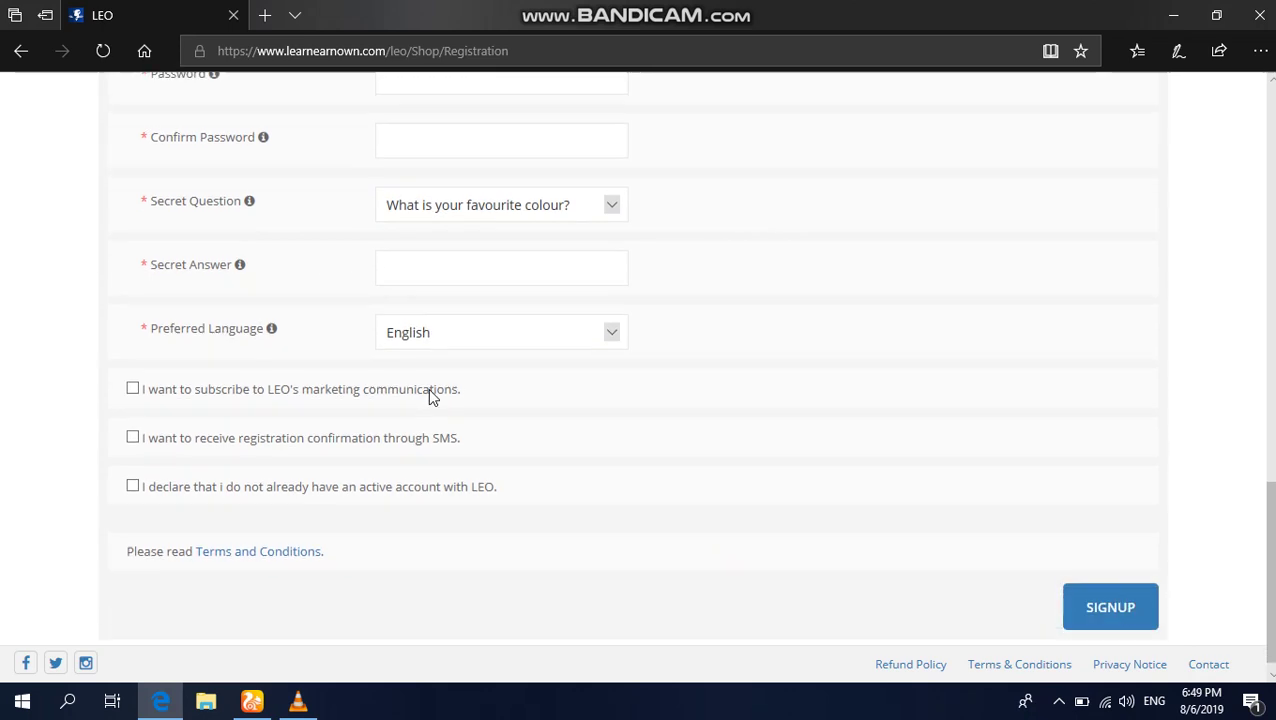
Step: Tick the marketing, SMS confirmation and no-existing-account boxes, then submit to reveal the empty-field errors
{"action": "left_click", "coordinate": [129, 396]}
{"action": "left_click", "coordinate": [130, 440]}
{"action": "left_click", "coordinate": [133, 485]}
{"action": "left_click", "coordinate": [1138, 625]}
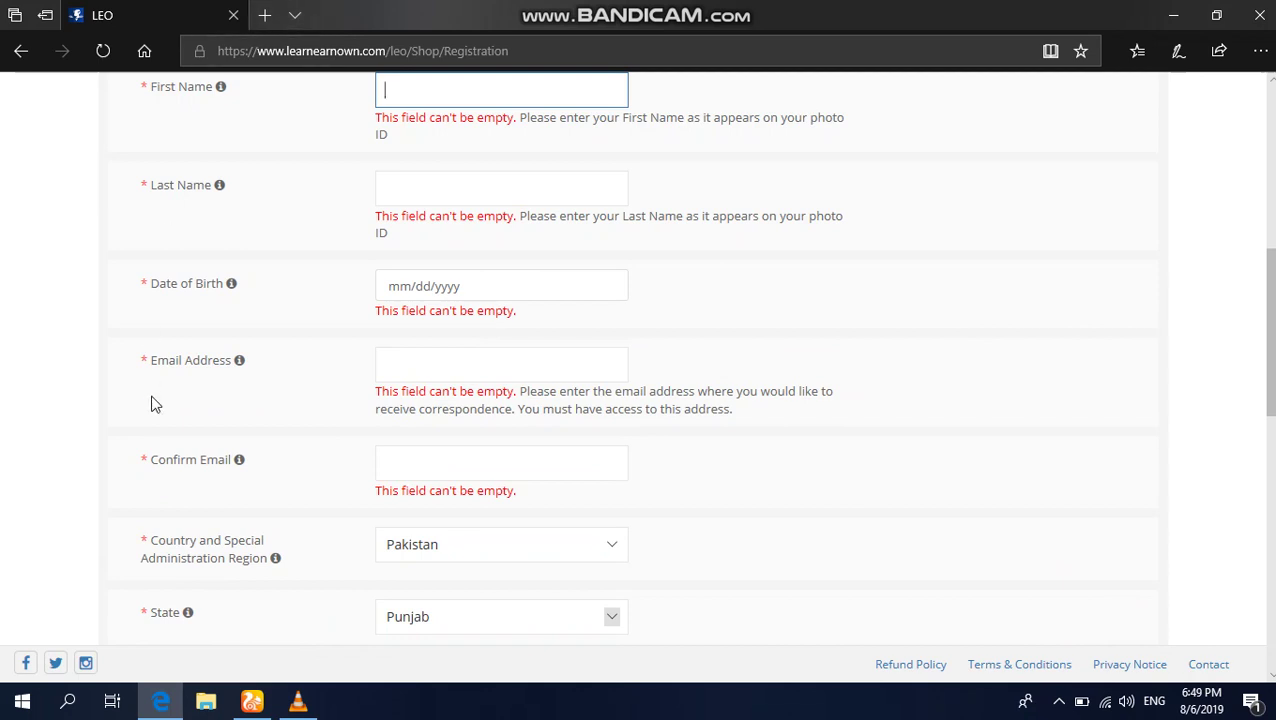
{"action": "scroll", "coordinate": [155, 403], "scroll_direction": "up", "scroll_amount": 6}
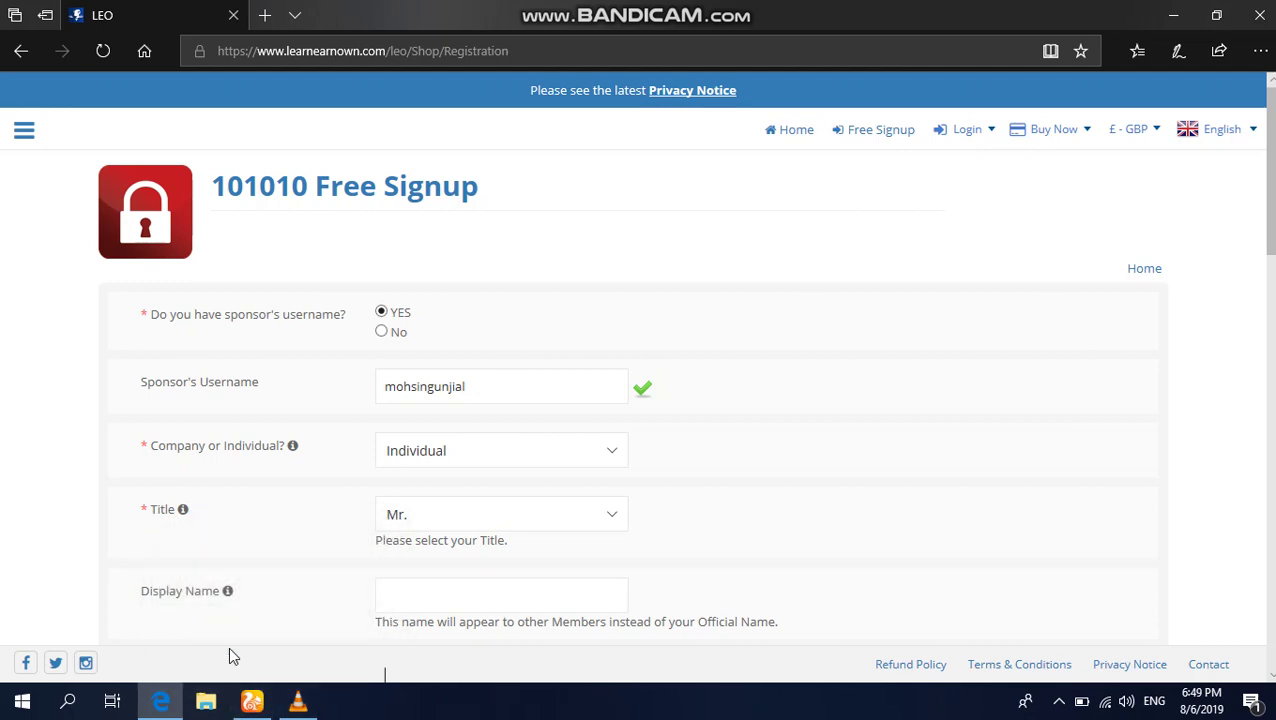
Step: In UC Browser, log out of LEO and log back in with Remember me ticked
{"action": "left_click", "coordinate": [251, 701]}
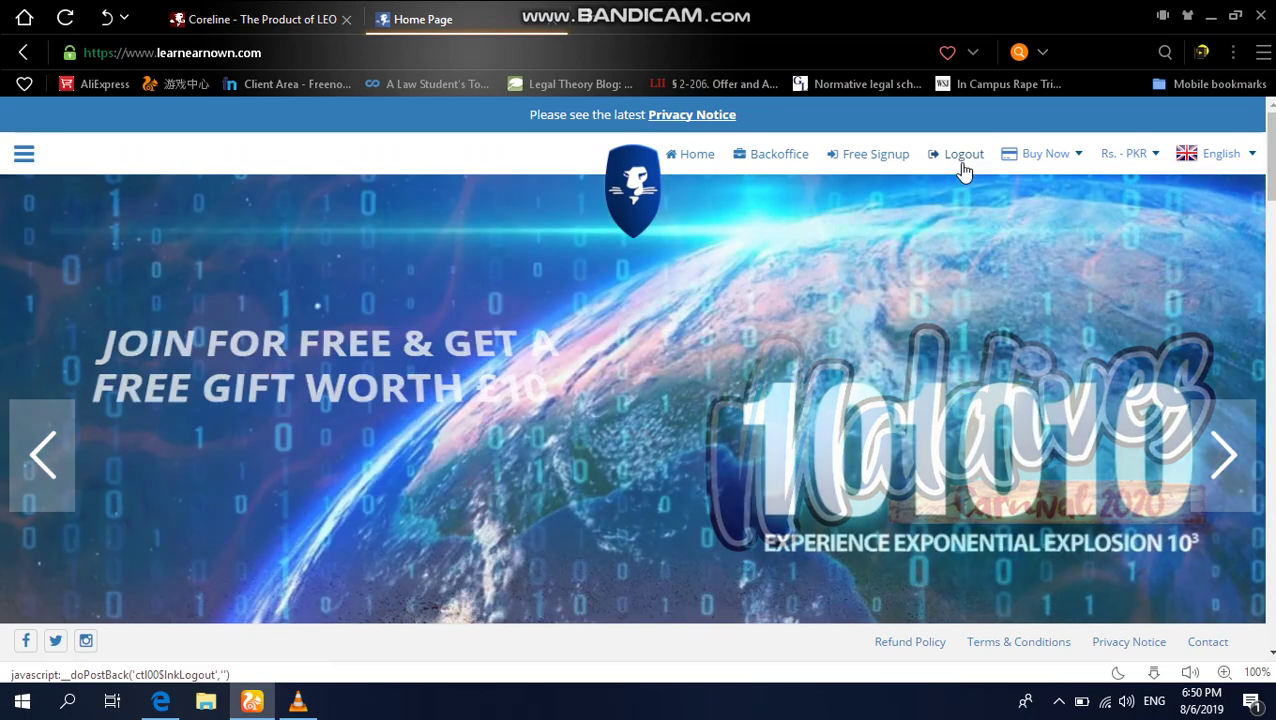
{"action": "left_click", "coordinate": [963, 170]}
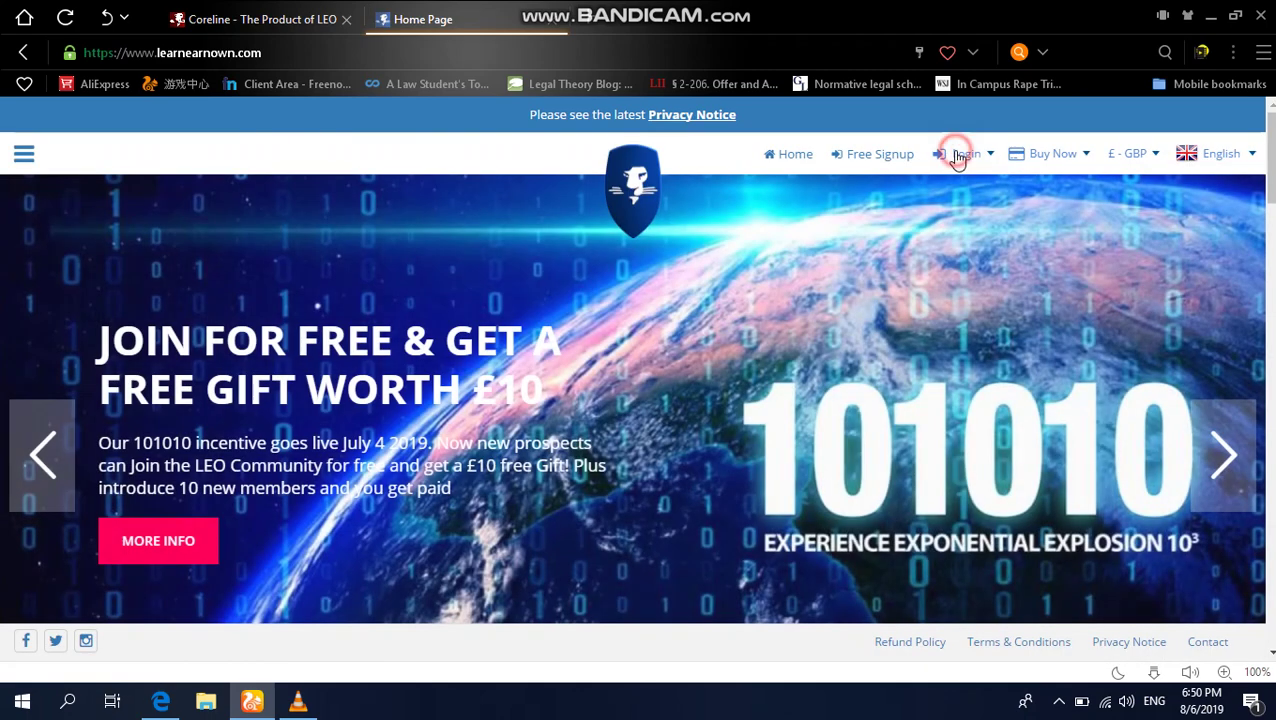
{"action": "left_click", "coordinate": [960, 153]}
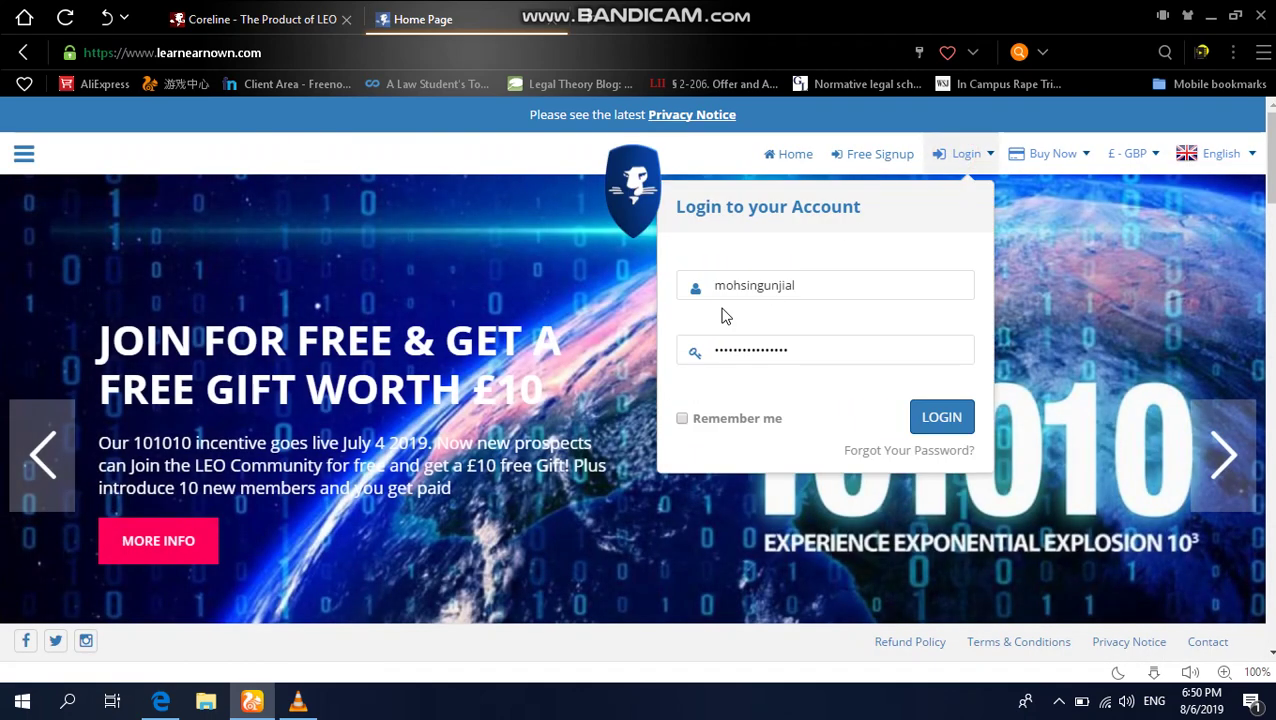
{"action": "left_click", "coordinate": [728, 421]}
{"action": "left_click", "coordinate": [681, 419]}
{"action": "left_click", "coordinate": [920, 421]}
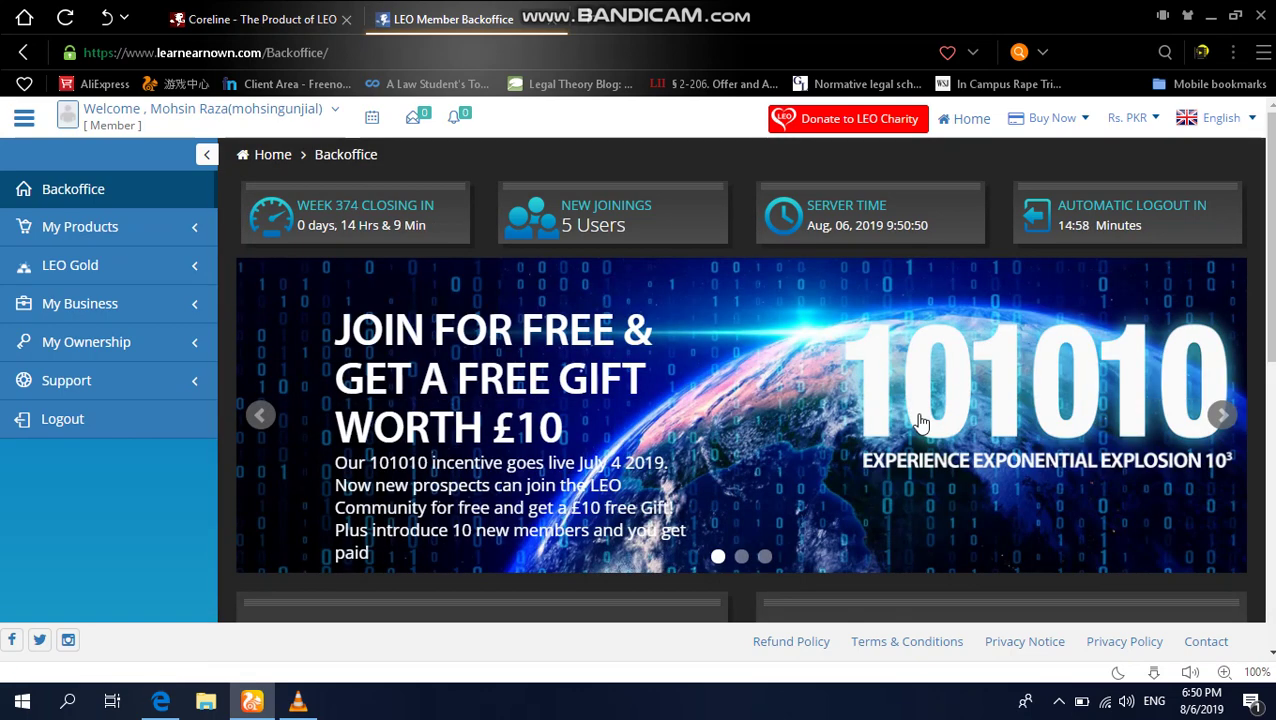
Step: Go to the Purchase Product Pack page under My Products
{"action": "left_click", "coordinate": [148, 226]}
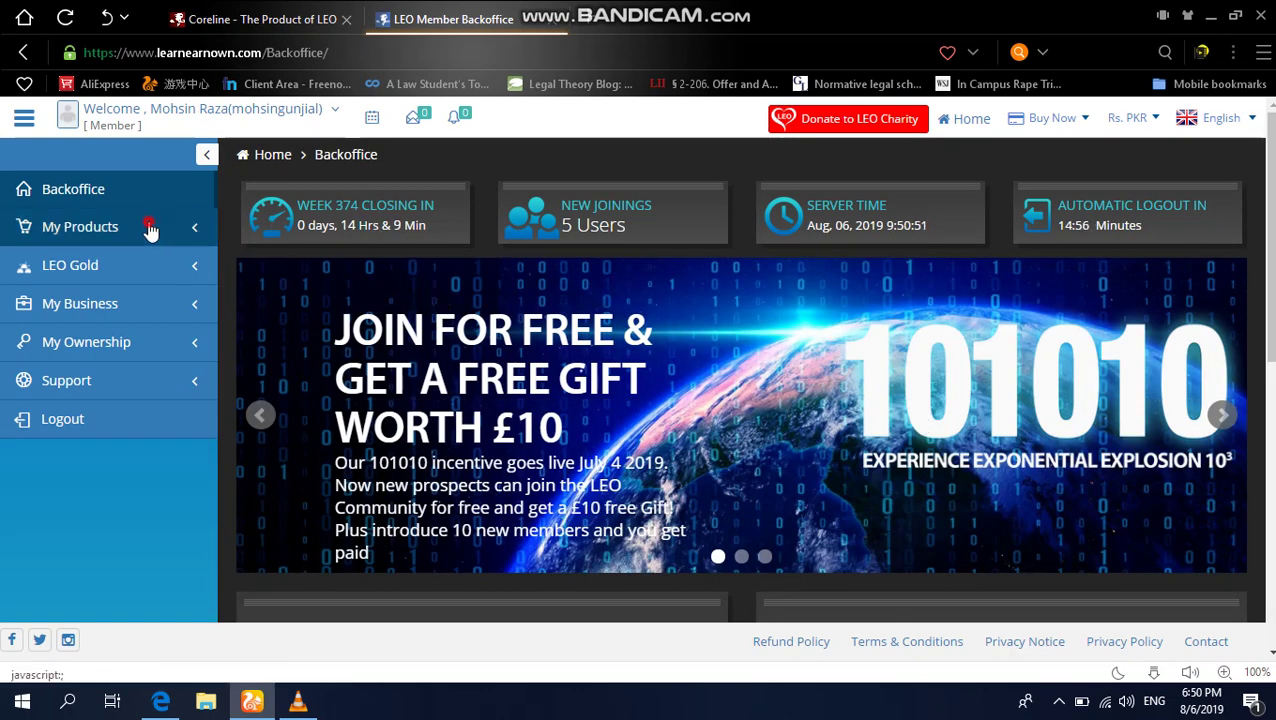
{"action": "scroll", "coordinate": [117, 450], "scroll_direction": "down", "scroll_amount": 2}
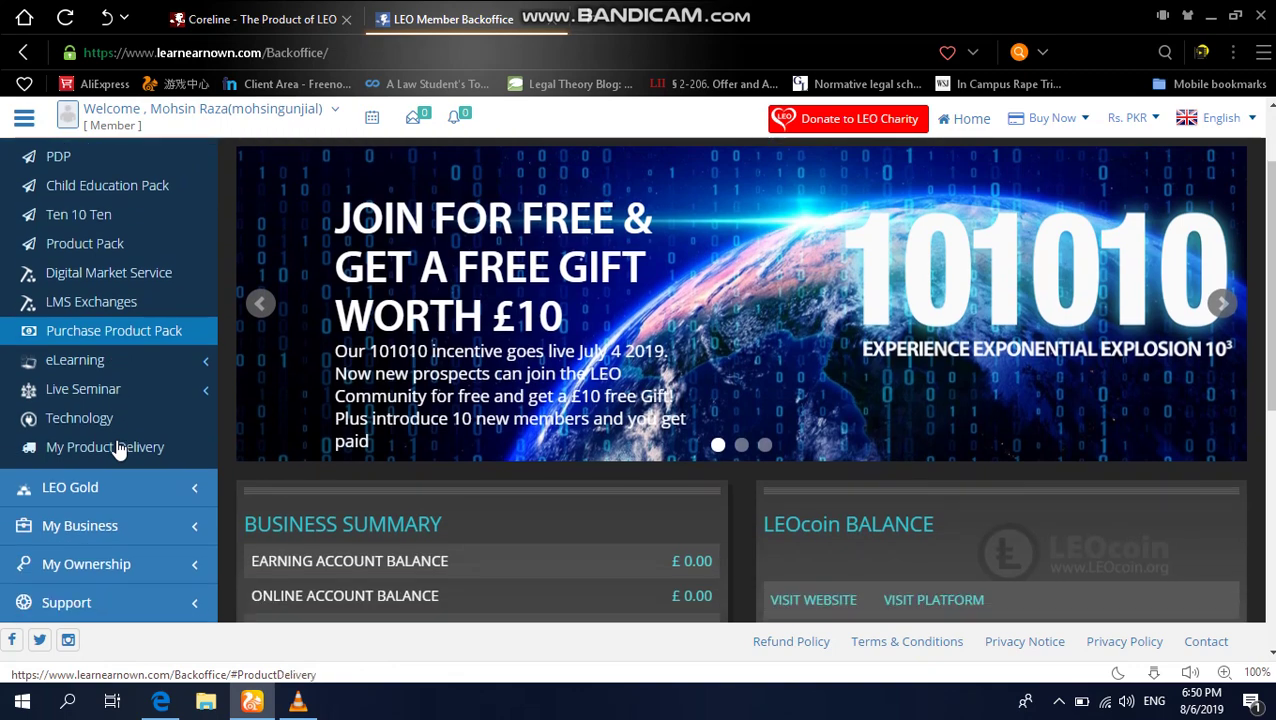
{"action": "left_click", "coordinate": [90, 330]}
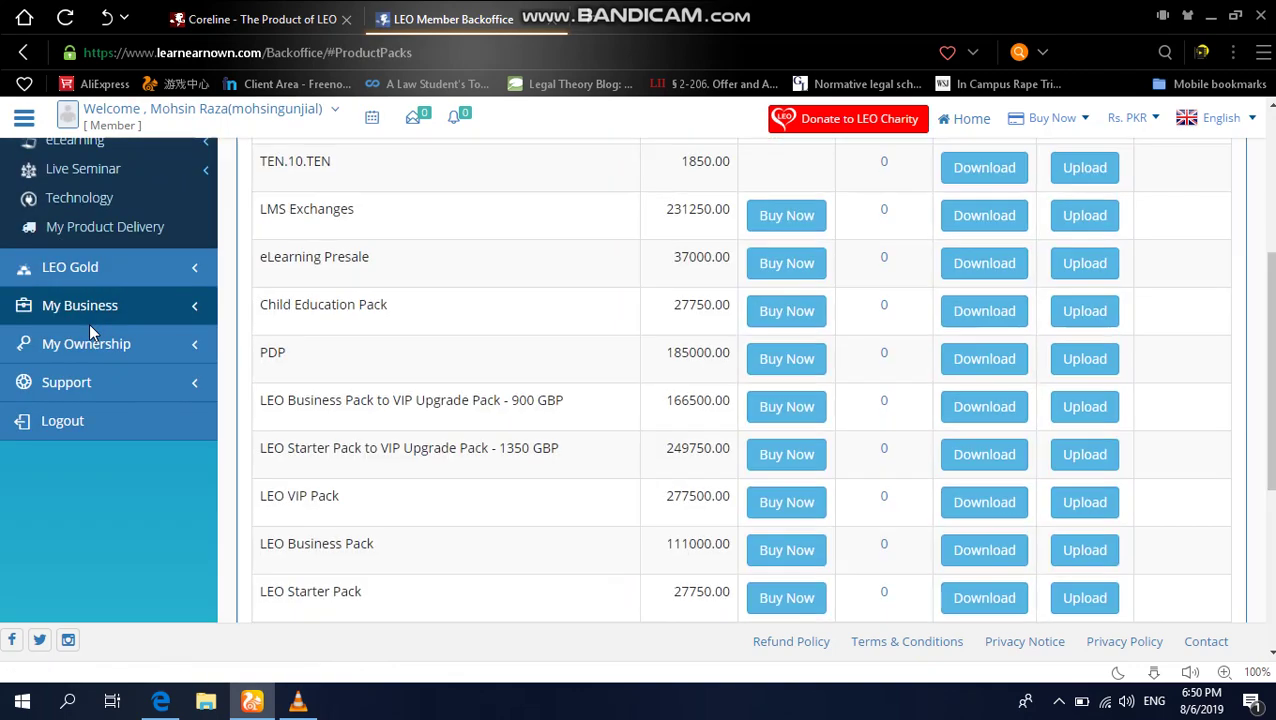
{"action": "scroll", "coordinate": [180, 205], "scroll_direction": "up", "scroll_amount": 4}
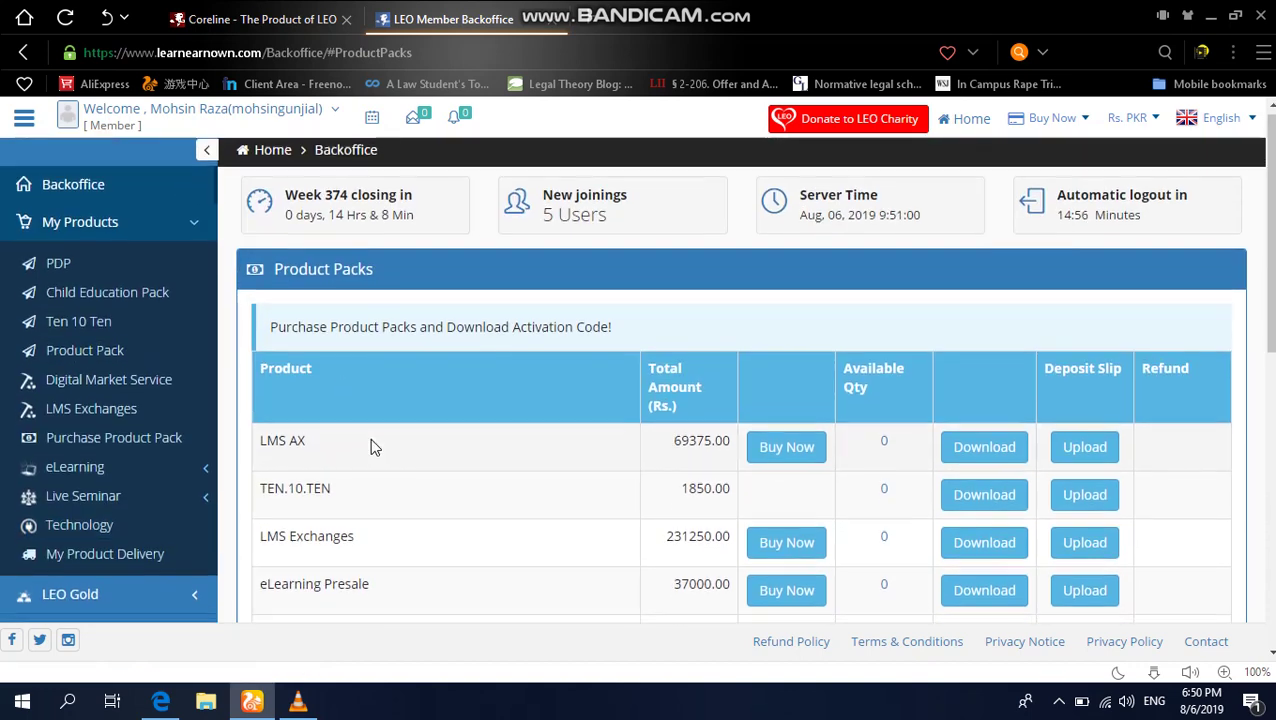
{"action": "scroll", "coordinate": [370, 445], "scroll_direction": "down", "scroll_amount": 1}
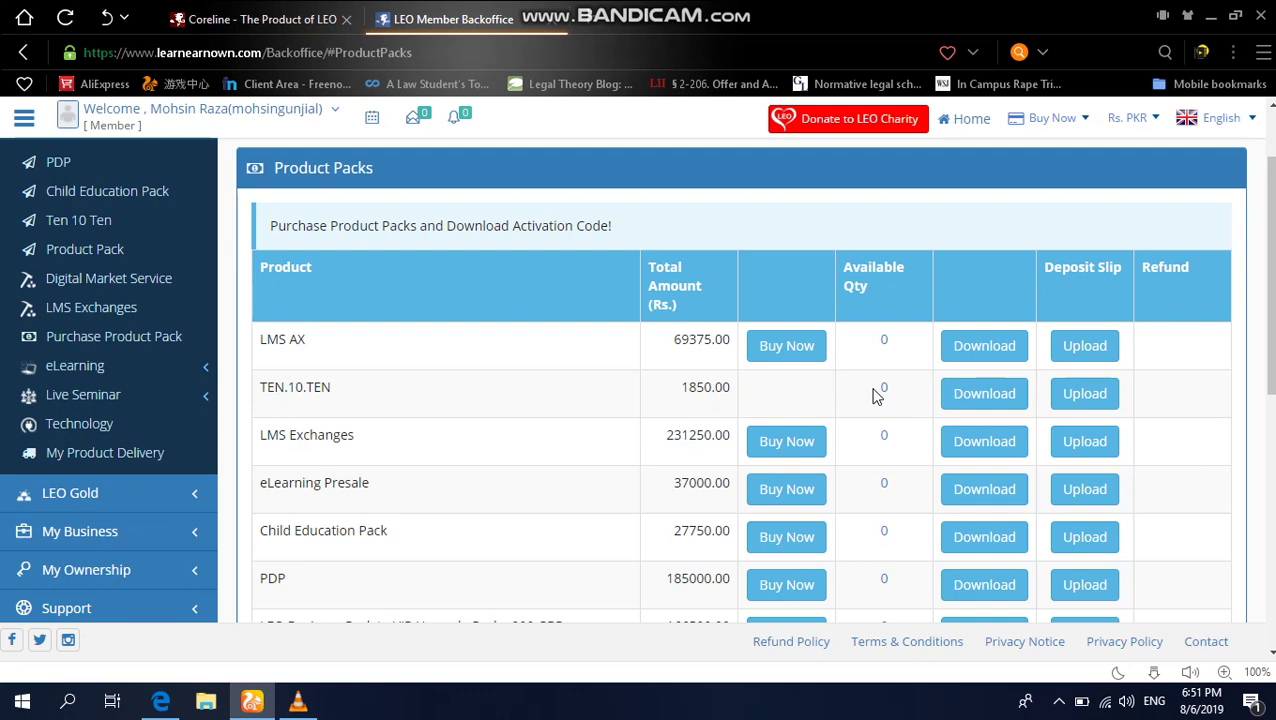
Step: Check TEN.10.TEN's available activation codes (0), then close the report
{"action": "left_click", "coordinate": [886, 390]}
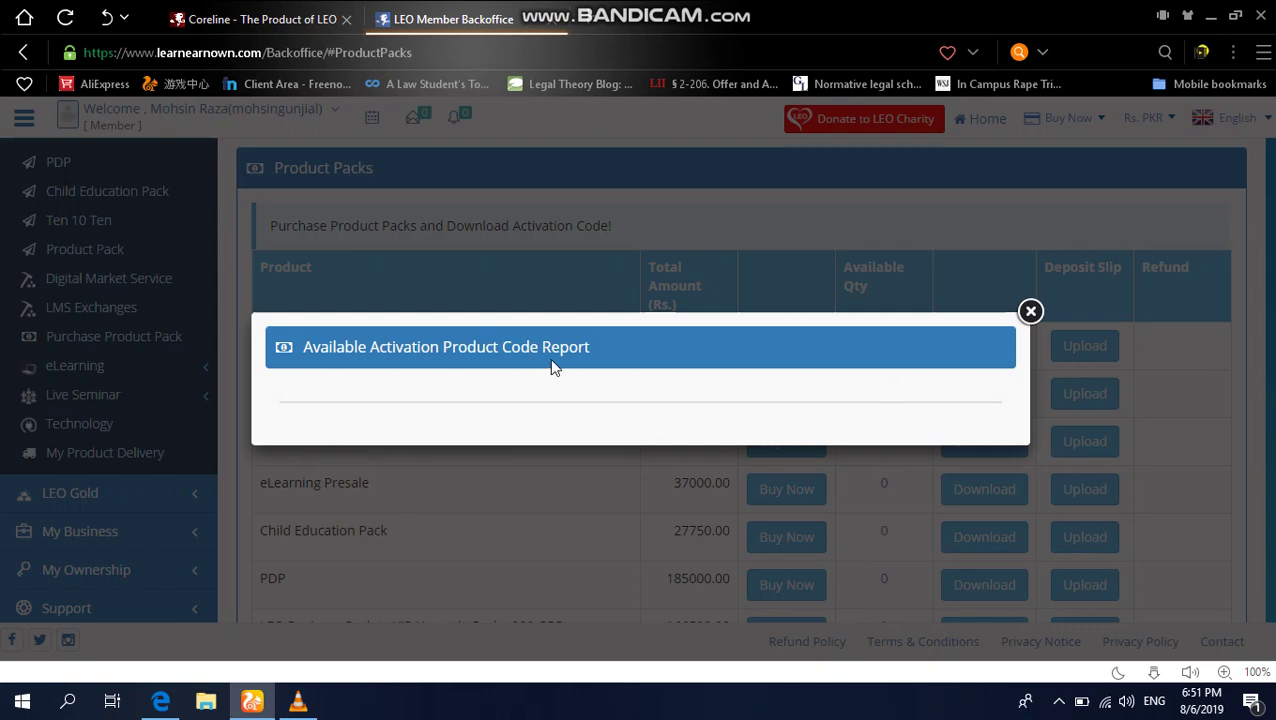
{"action": "left_click", "coordinate": [1029, 311]}
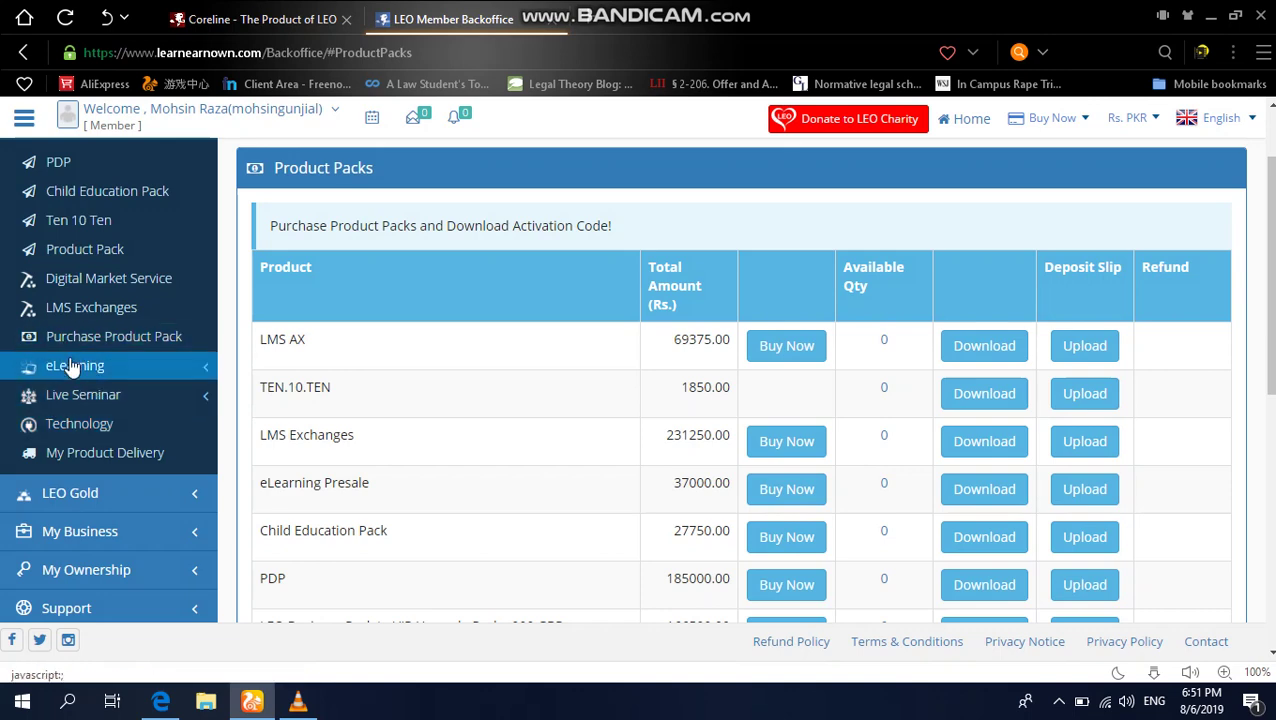
{"action": "scroll", "coordinate": [60, 195], "scroll_direction": "up", "scroll_amount": 1}
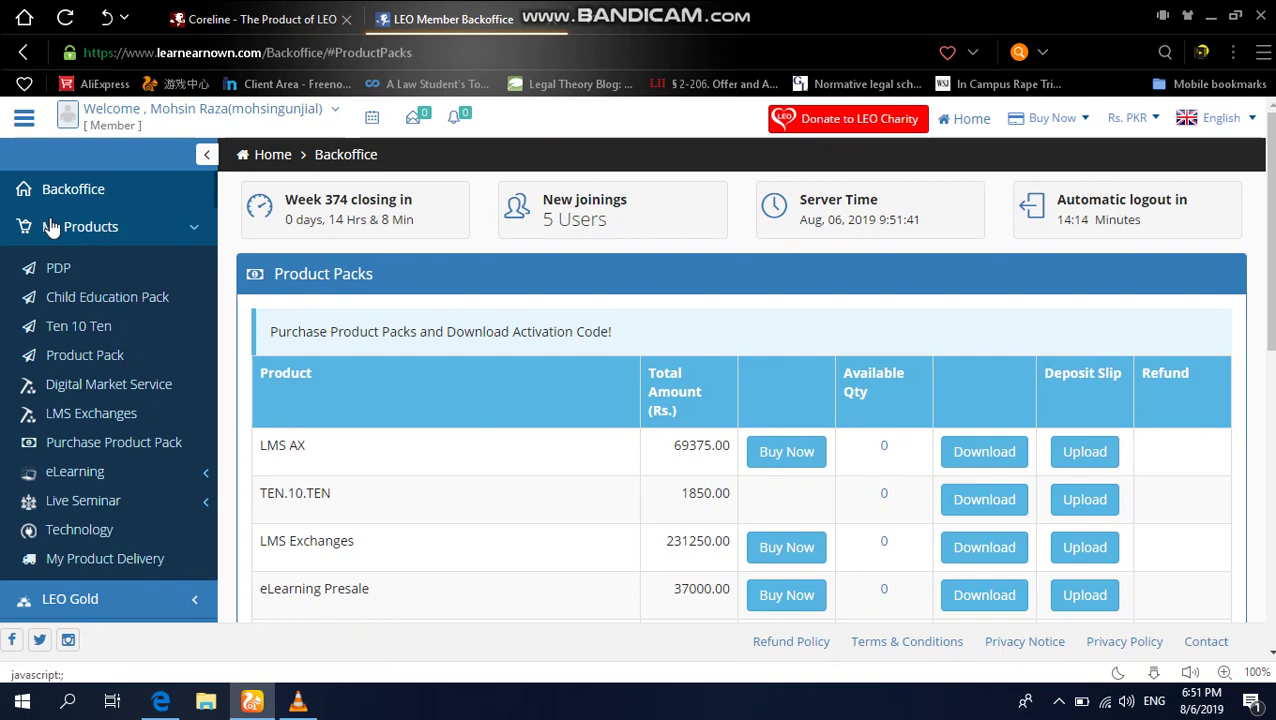
Step: From My Products, open the Ten 10 Ten page and choose 'Activate the Lion Code training'
{"action": "left_click", "coordinate": [52, 228]}
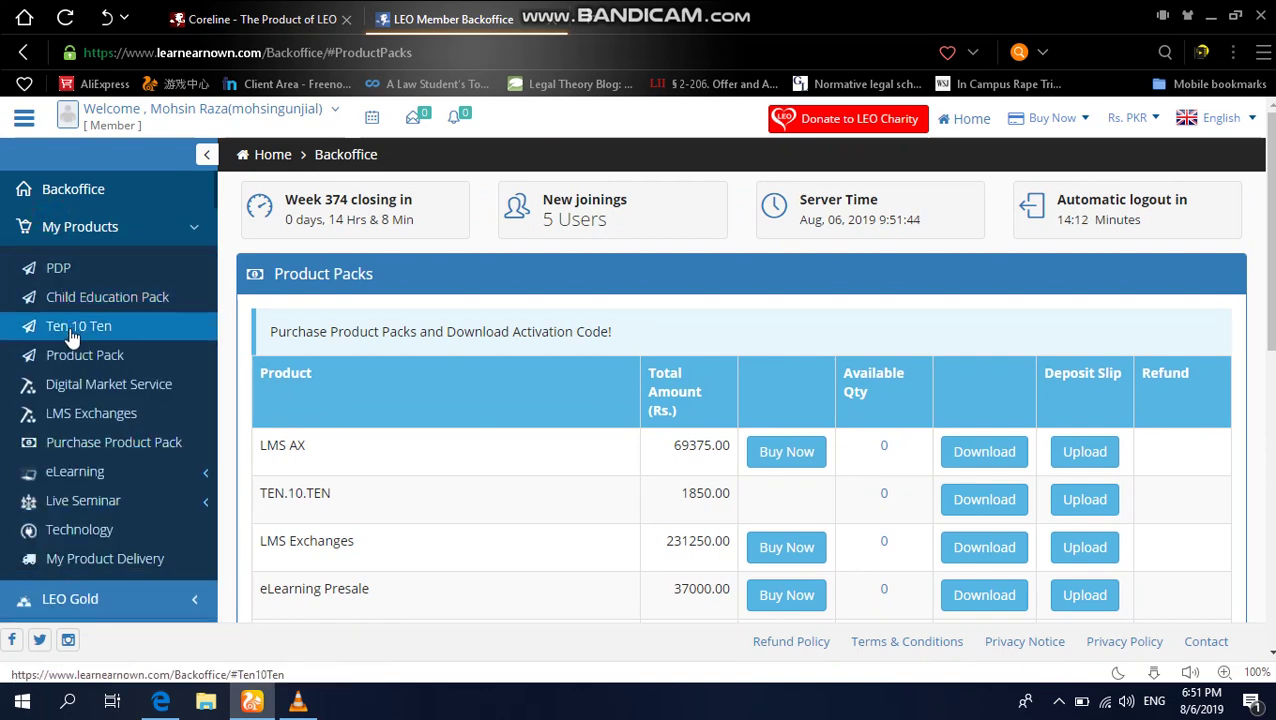
{"action": "left_click", "coordinate": [73, 330]}
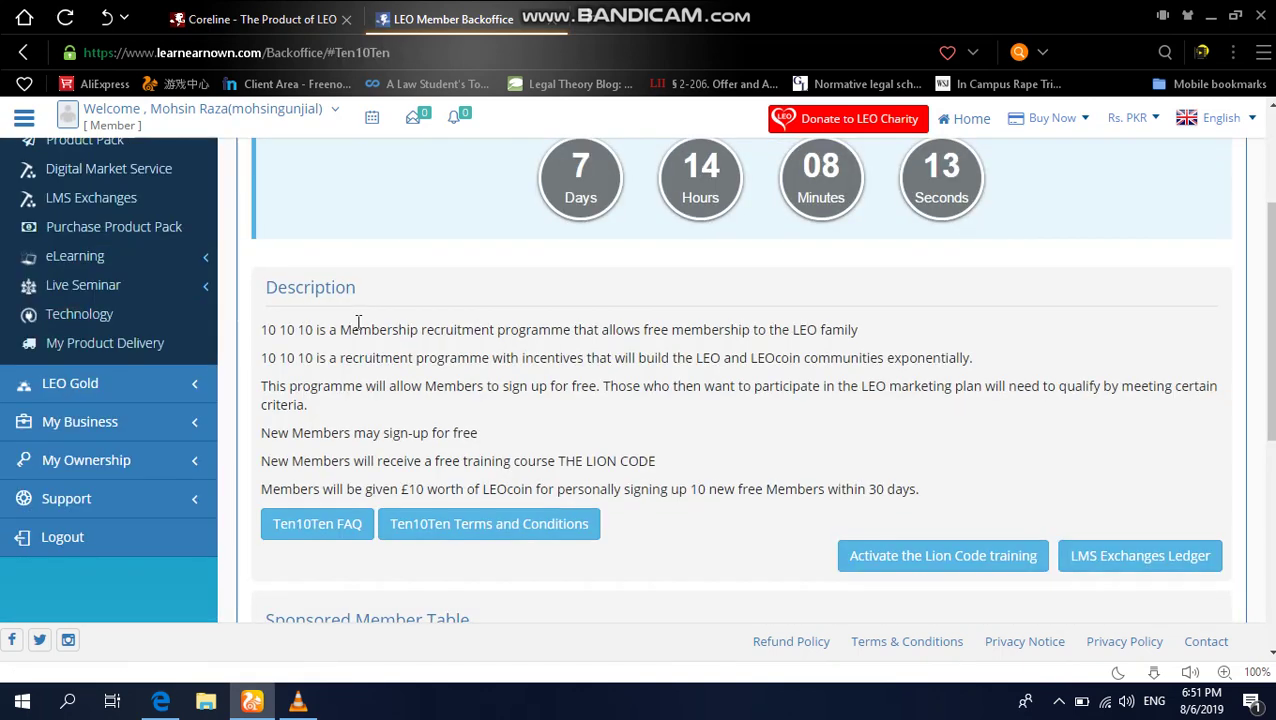
{"action": "scroll", "coordinate": [358, 325], "scroll_direction": "down", "scroll_amount": 5}
{"action": "scroll", "coordinate": [613, 464], "scroll_direction": "up", "scroll_amount": 2}
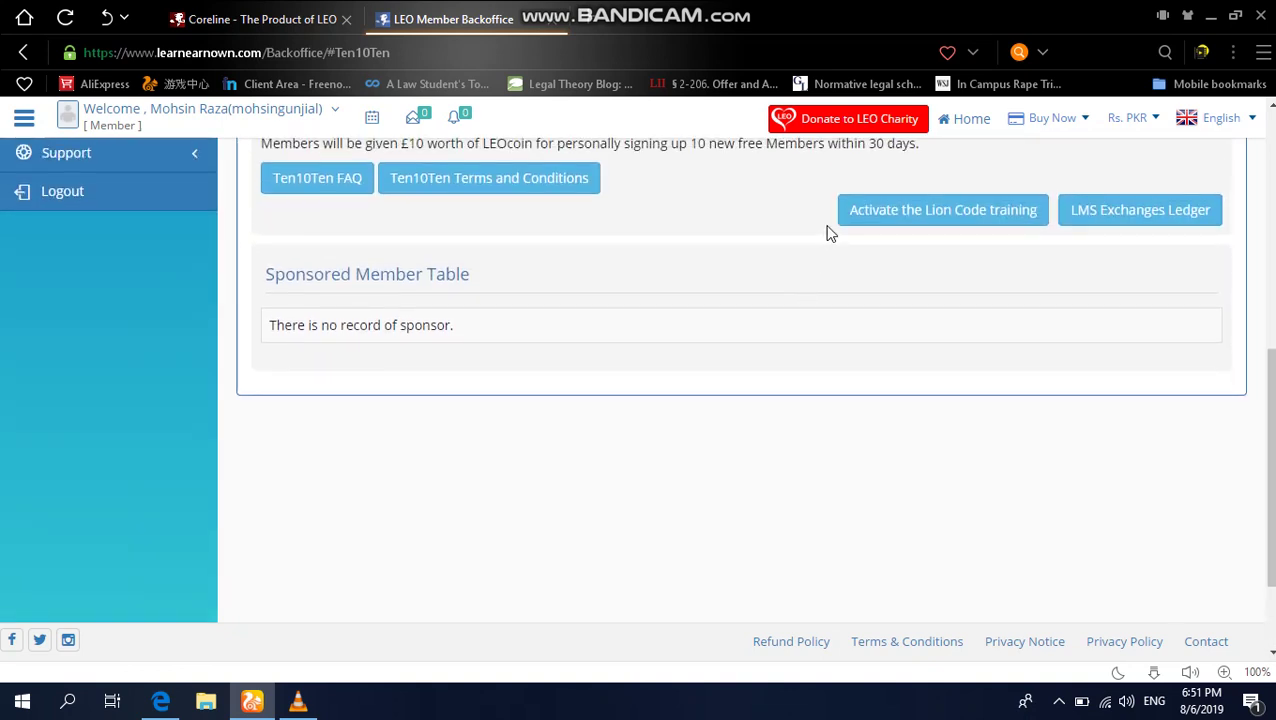
{"action": "left_click", "coordinate": [872, 230]}
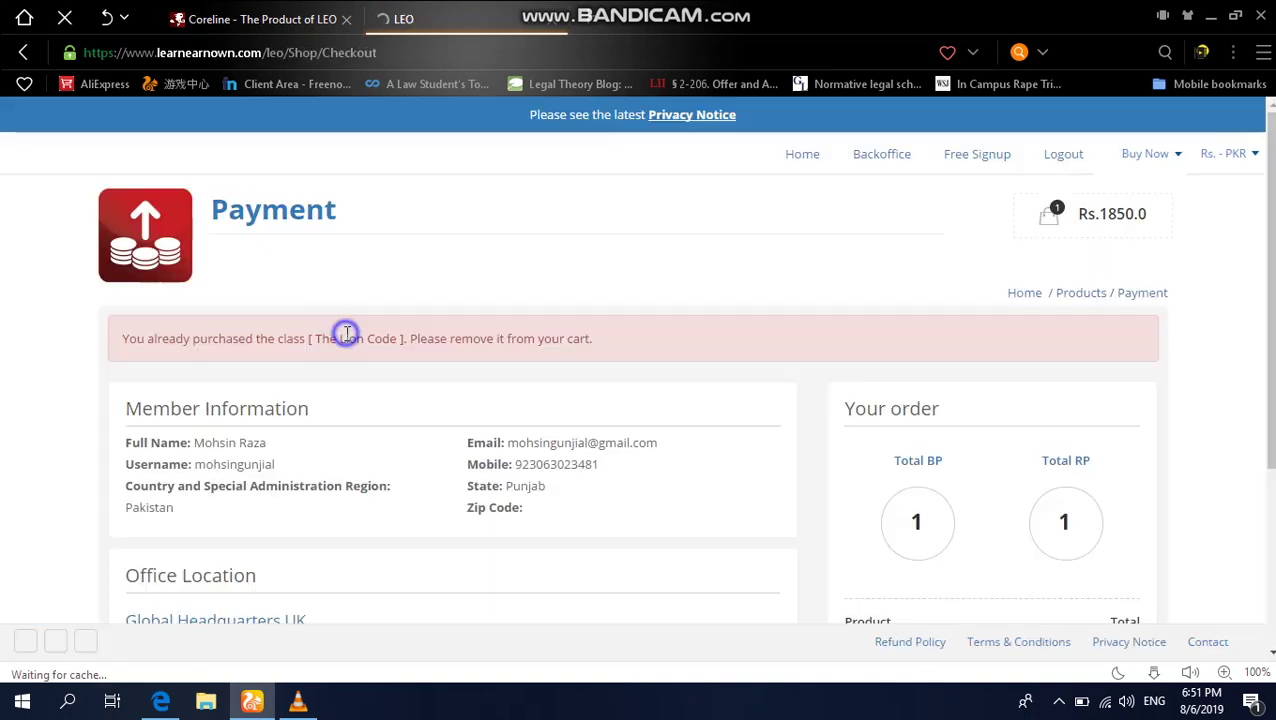
Step: Review the Lion Code checkout (Rs.1850, already purchased) and go back to the Backoffice
{"action": "right_click", "coordinate": [345, 339]}
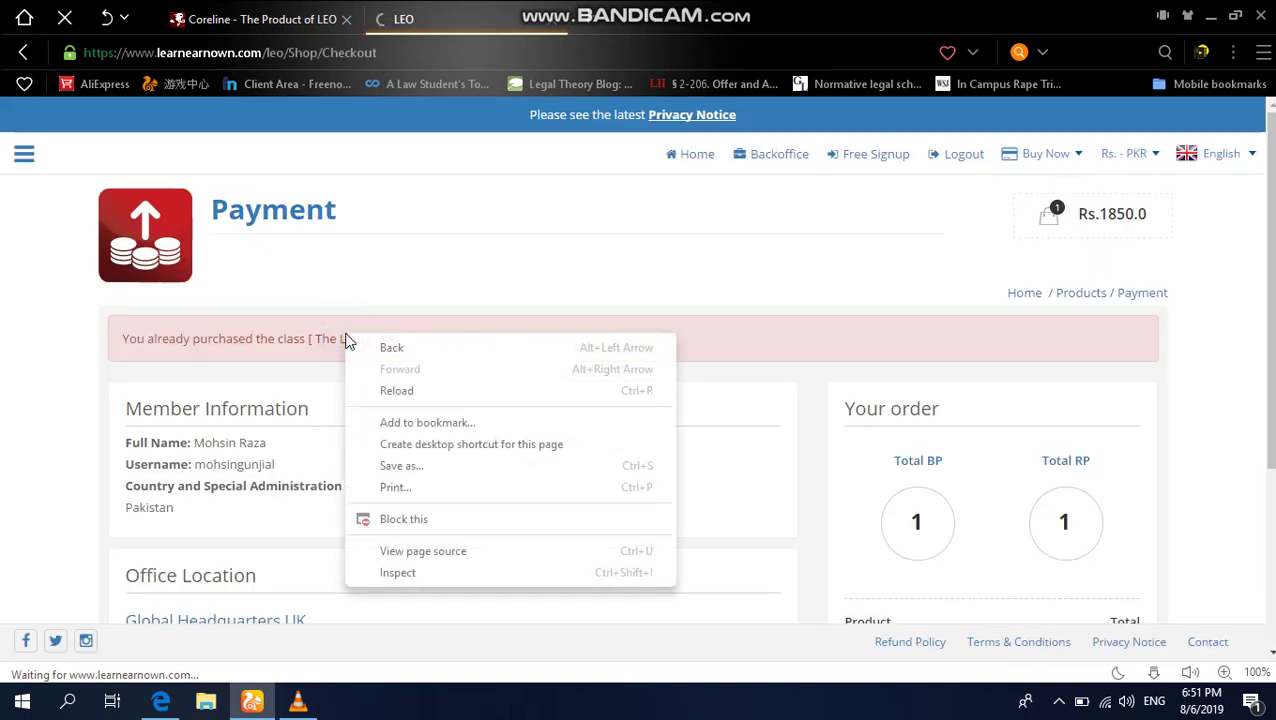
{"action": "left_click", "coordinate": [3, 482]}
{"action": "scroll", "coordinate": [3, 489], "scroll_direction": "down", "scroll_amount": 1}
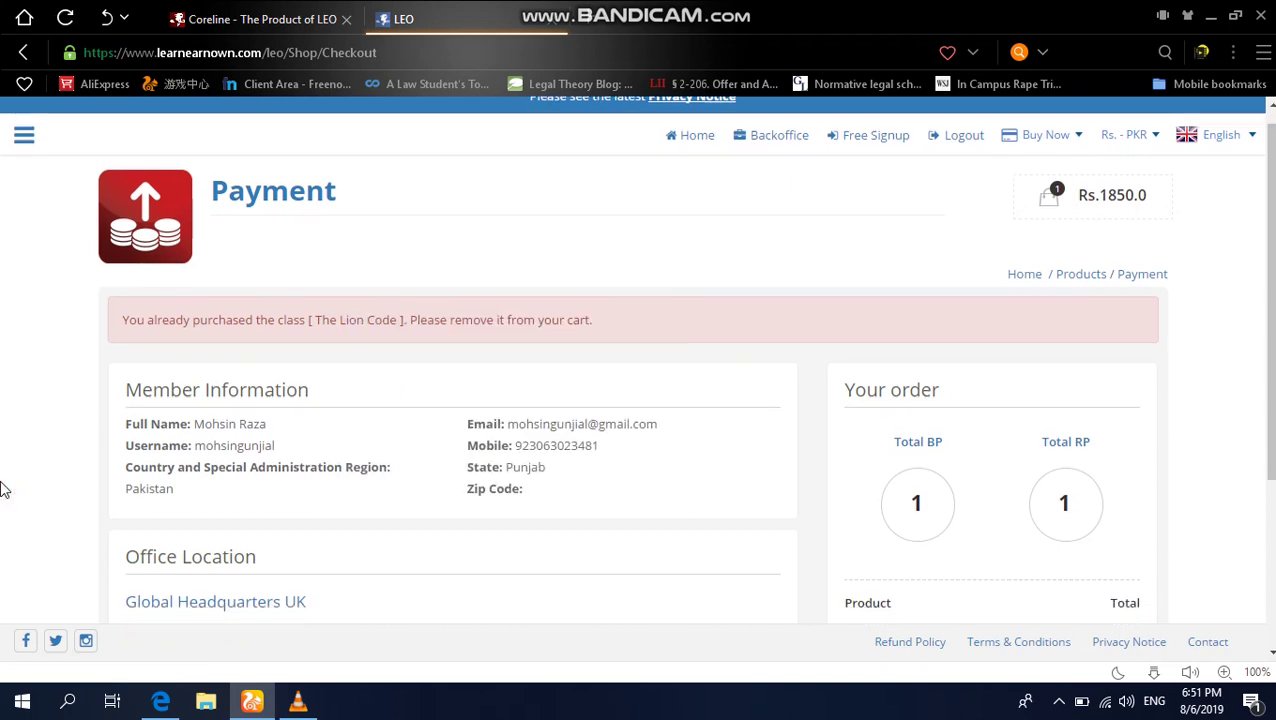
{"action": "scroll", "coordinate": [271, 490], "scroll_direction": "down", "scroll_amount": 3}
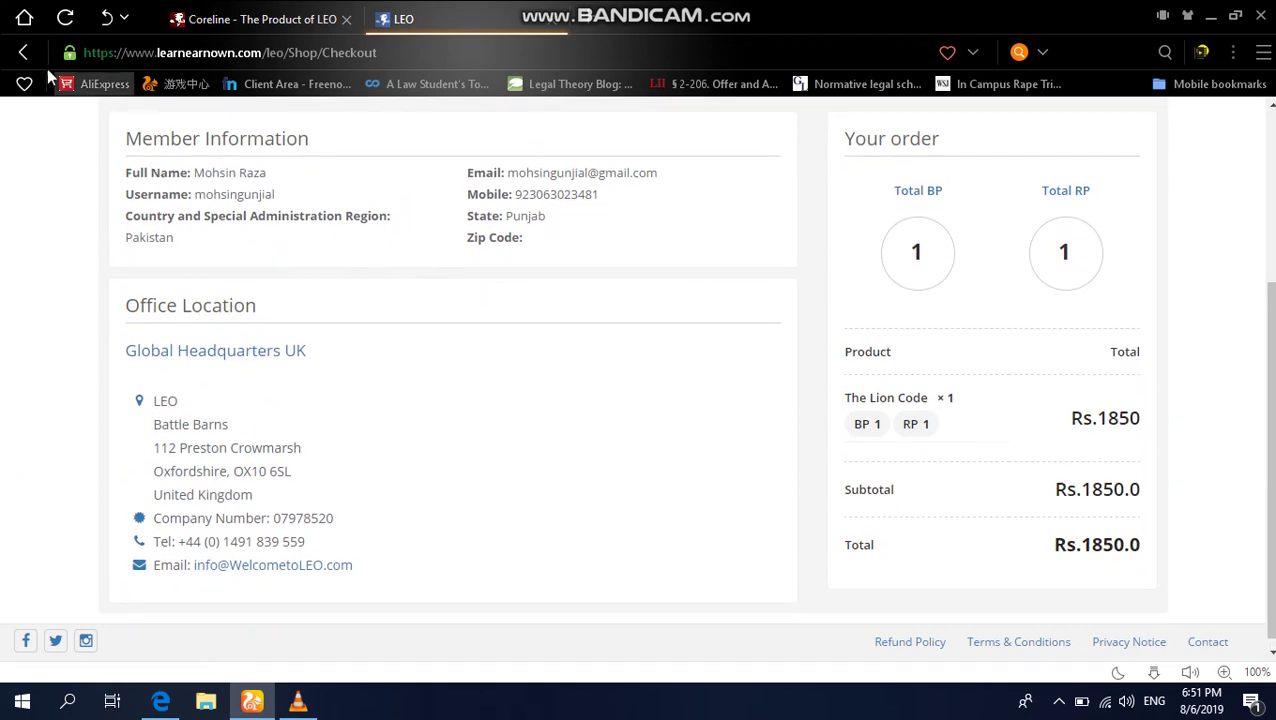
{"action": "left_click", "coordinate": [23, 52]}
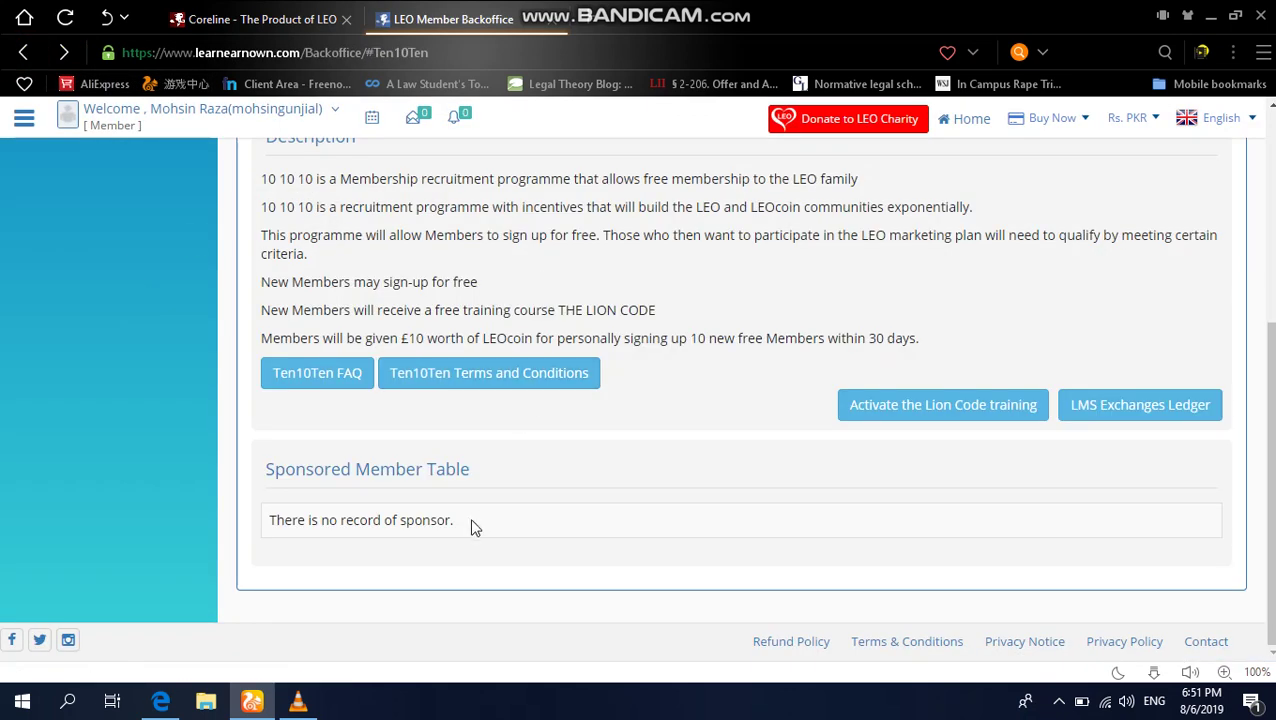
Step: Bring up the top of the Ten 10 Ten page with its countdown, then switch to the Coreline tab
{"action": "scroll", "coordinate": [211, 459], "scroll_direction": "up", "scroll_amount": 2}
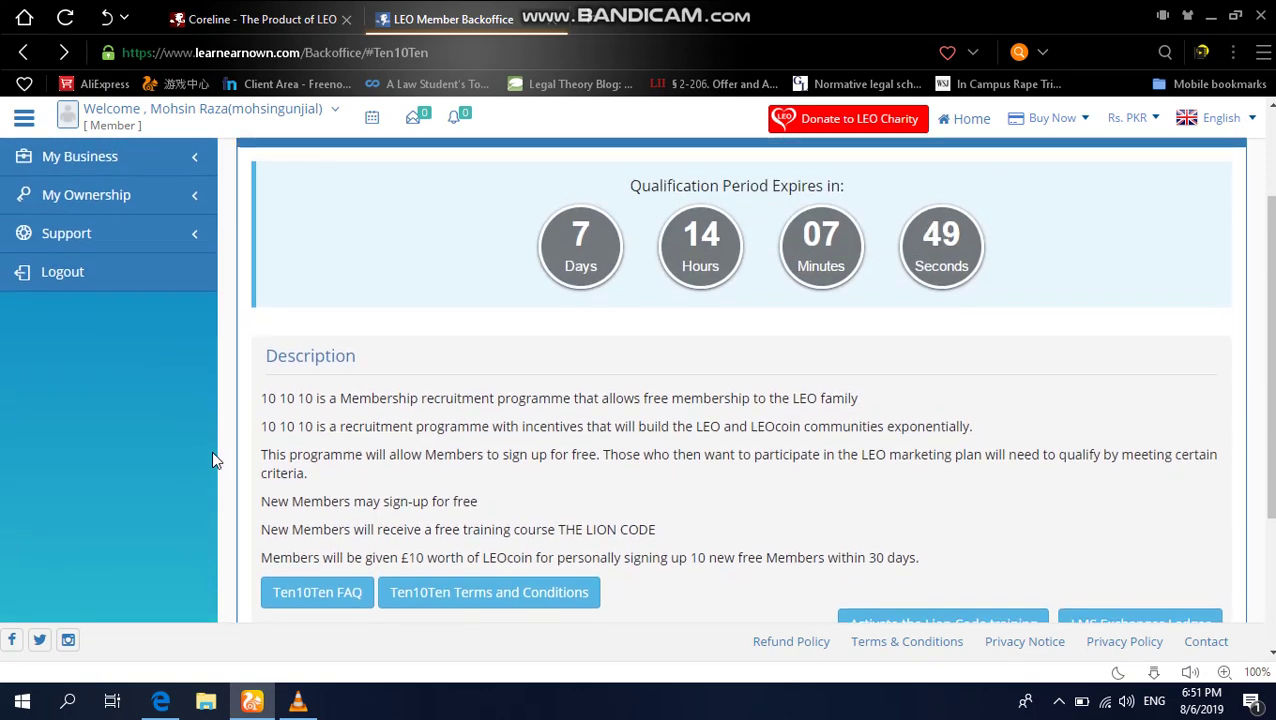
{"action": "scroll", "coordinate": [213, 460], "scroll_direction": "up", "scroll_amount": 3}
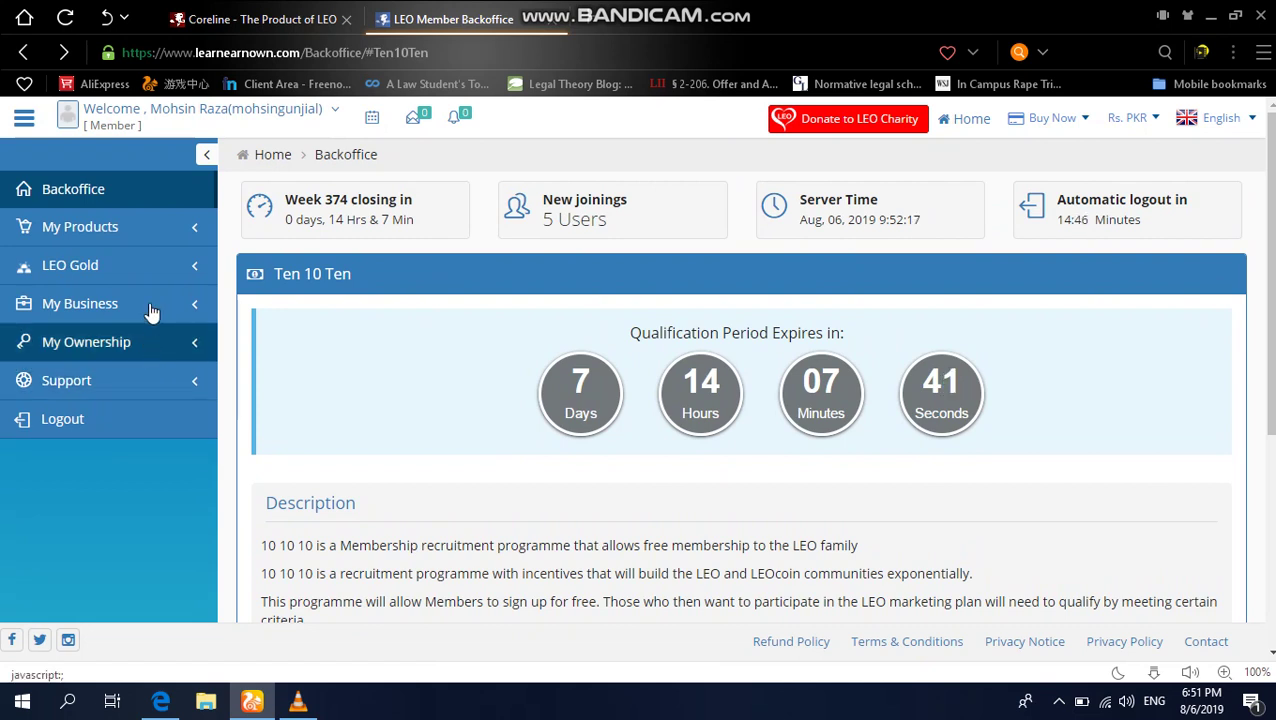
{"action": "left_click", "coordinate": [281, 22]}
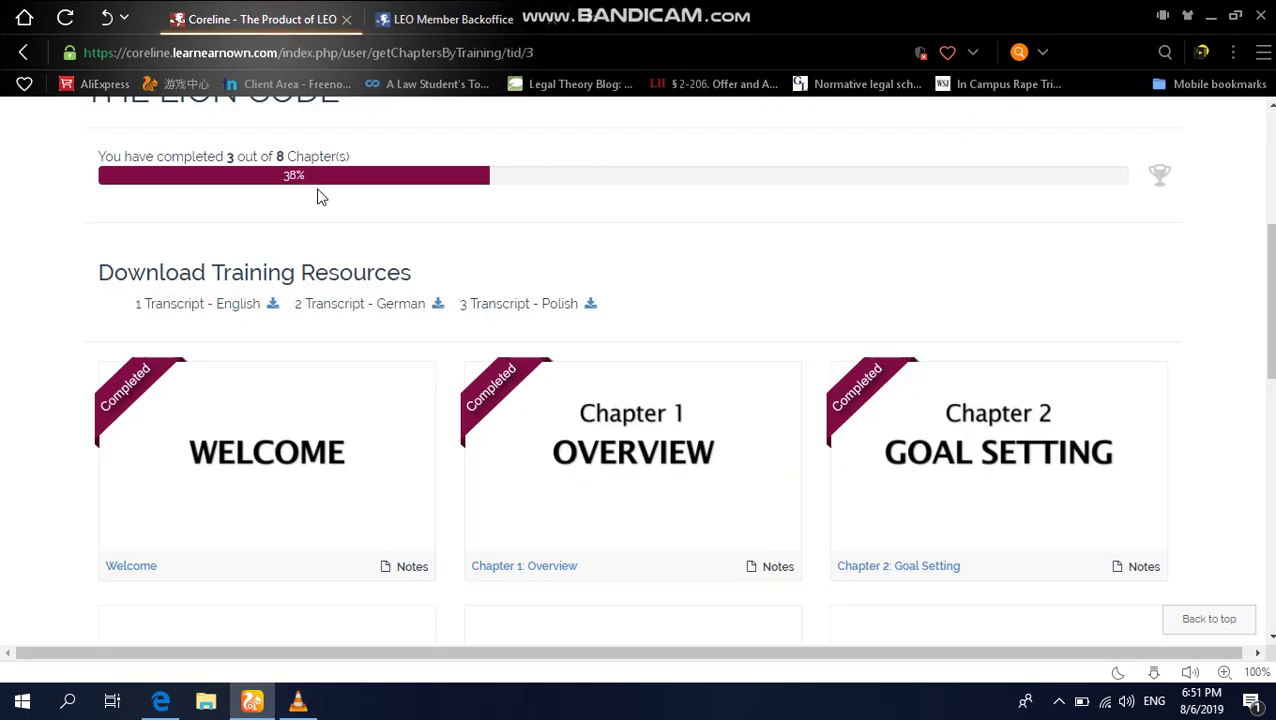
Step: Check The Lion Code's 3-of-8 chapter progress, then return to the LEO Backoffice tab with Ctrl+Tab
{"action": "scroll", "coordinate": [320, 197], "scroll_direction": "up", "scroll_amount": 3}
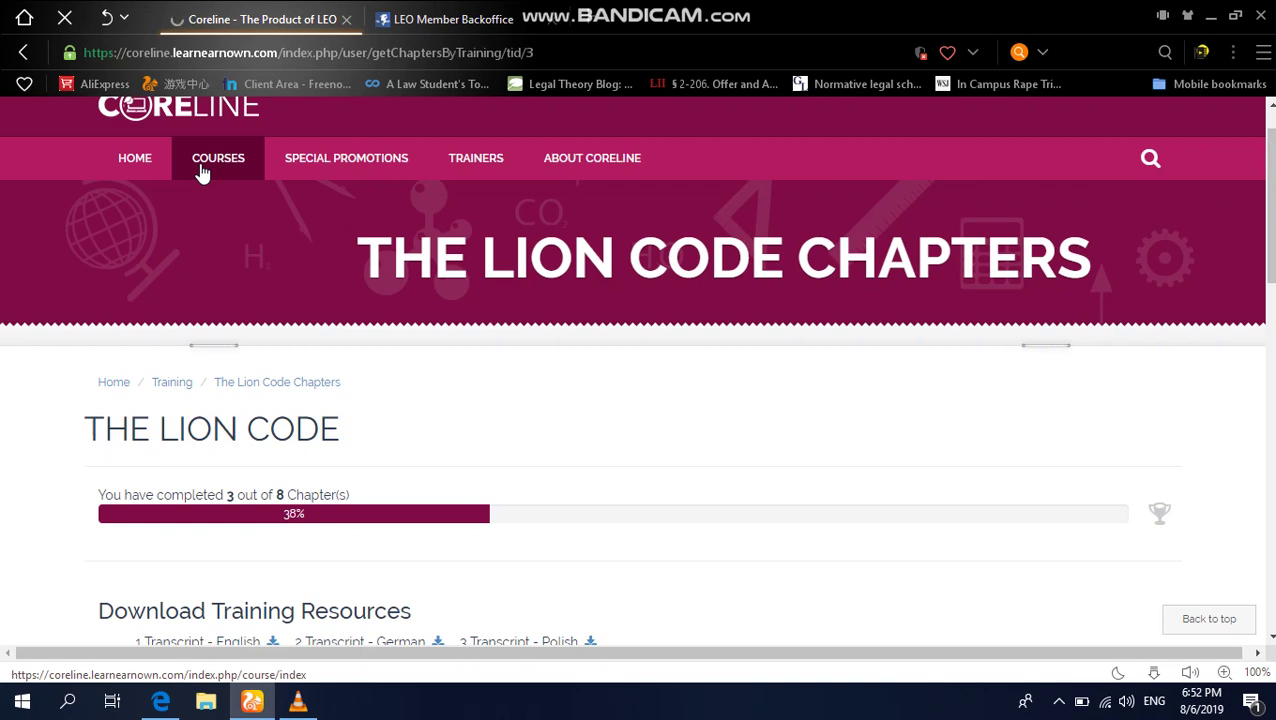
{"action": "key", "text": "ctrl+Tab"}
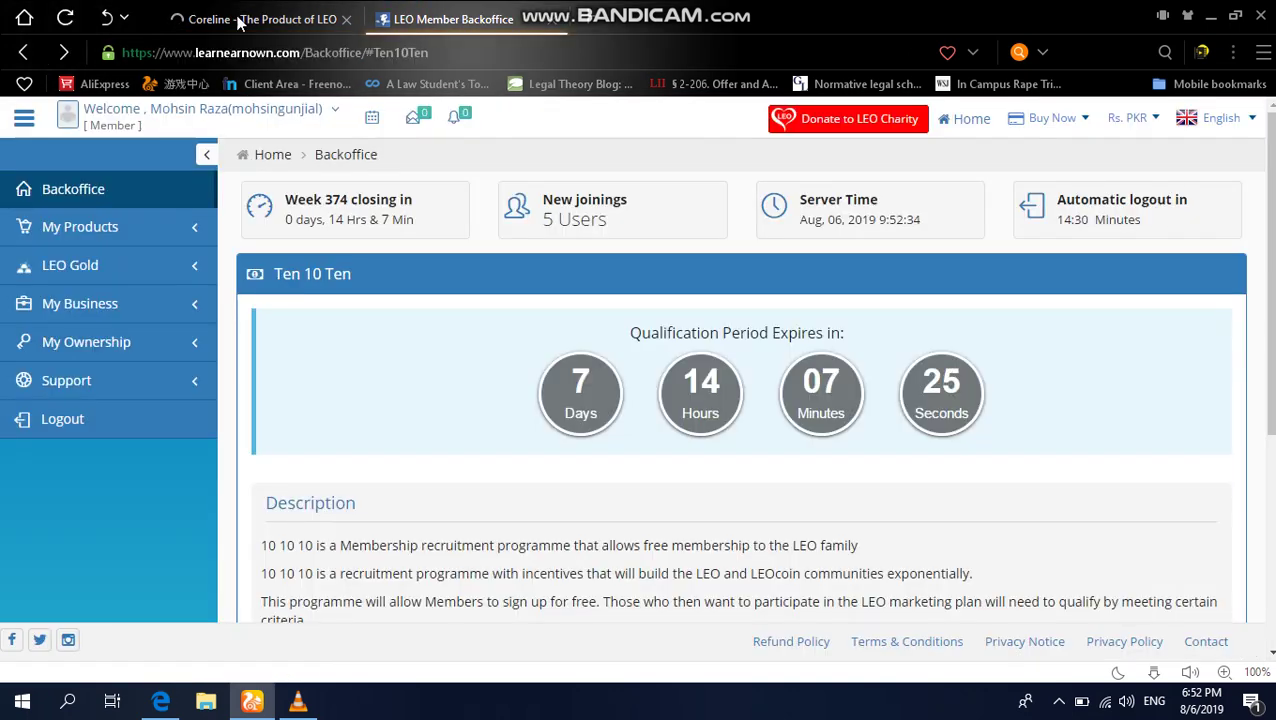
Step: Launch LEO Coreline from My Products > eLearning
{"action": "left_click", "coordinate": [85, 245]}
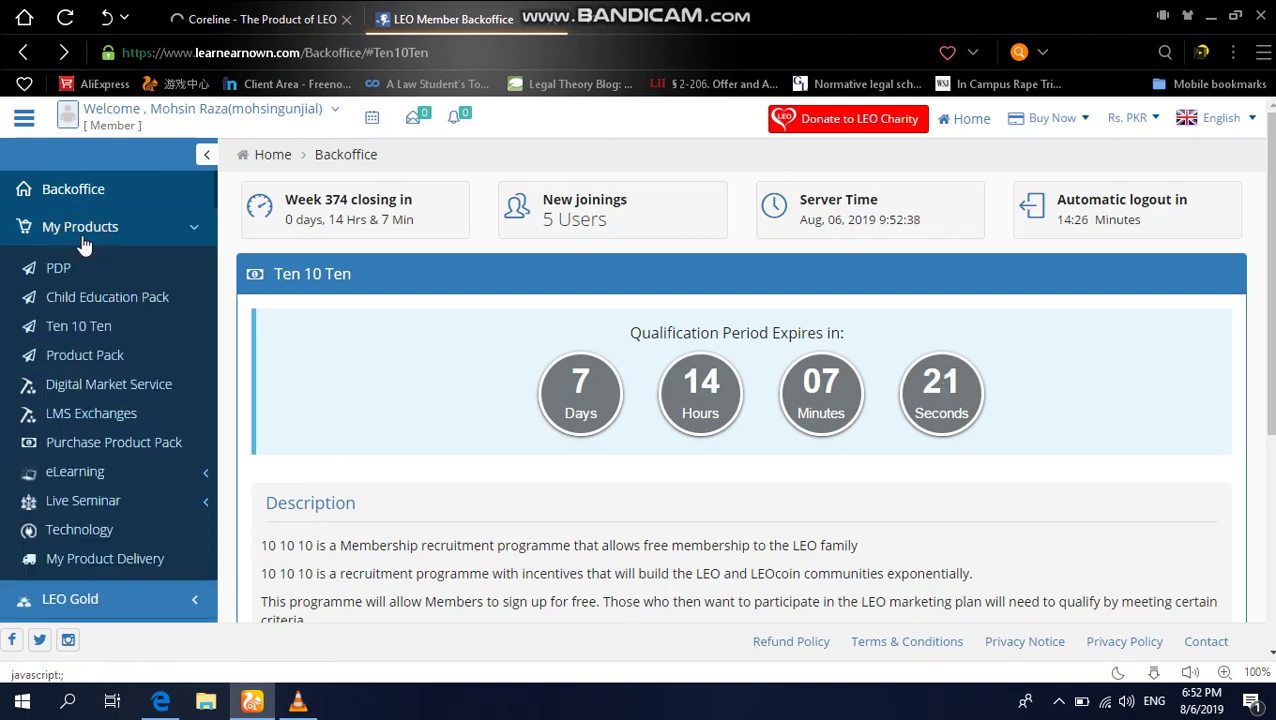
{"action": "left_click", "coordinate": [100, 488]}
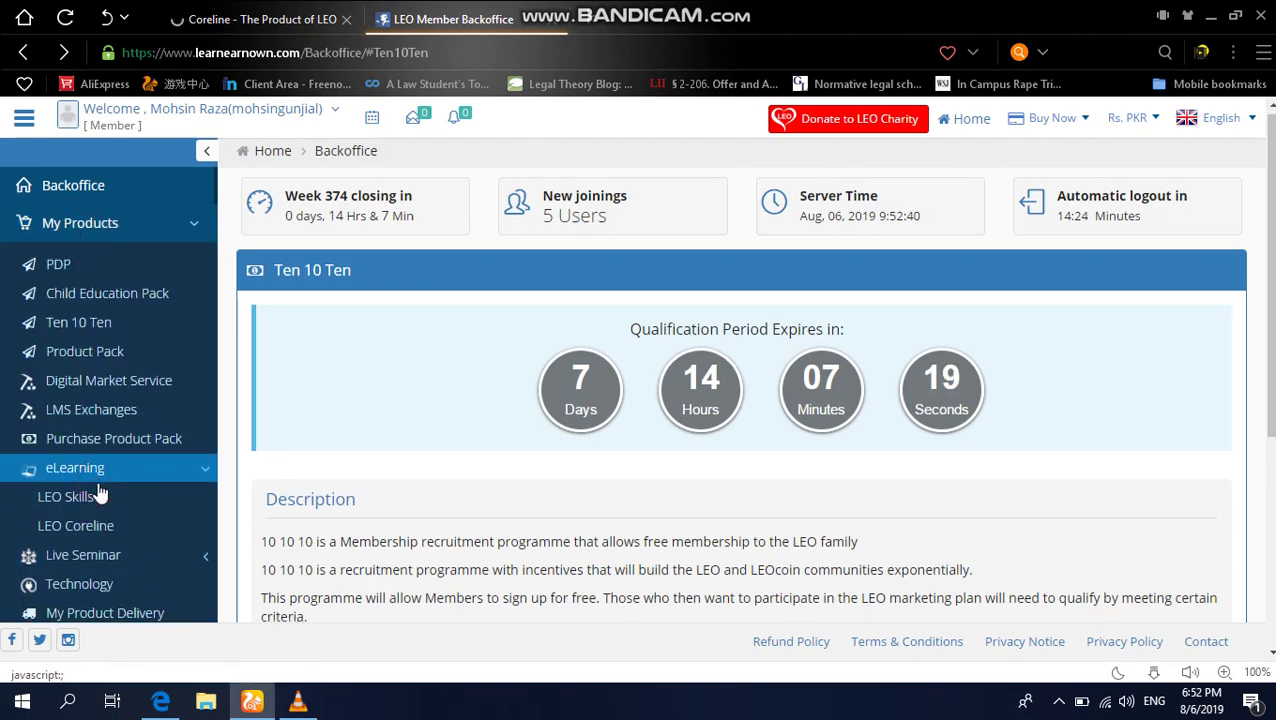
{"action": "scroll", "coordinate": [100, 470], "scroll_direction": "down", "scroll_amount": 2}
{"action": "left_click", "coordinate": [104, 366]}
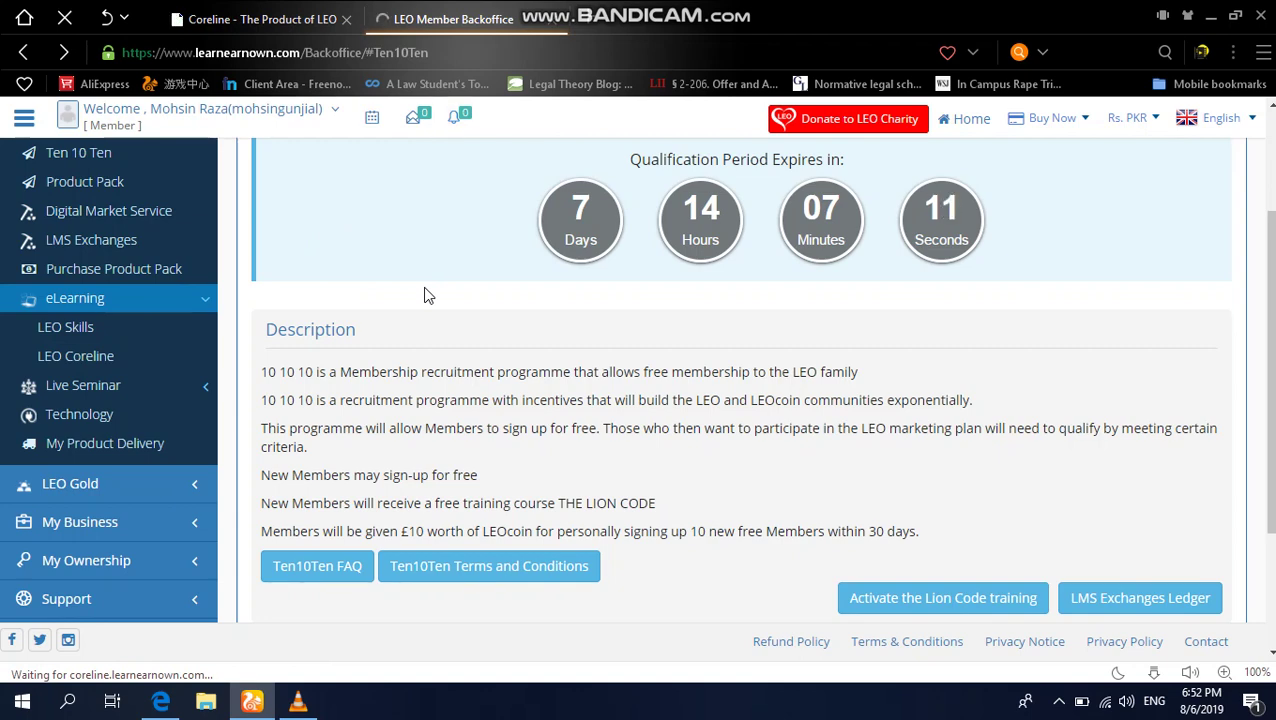
Step: Browse The Lion Code chapters (38% complete), then bring up the Bandicam window from the tray
{"action": "scroll", "coordinate": [441, 413], "scroll_direction": "down", "scroll_amount": 5}
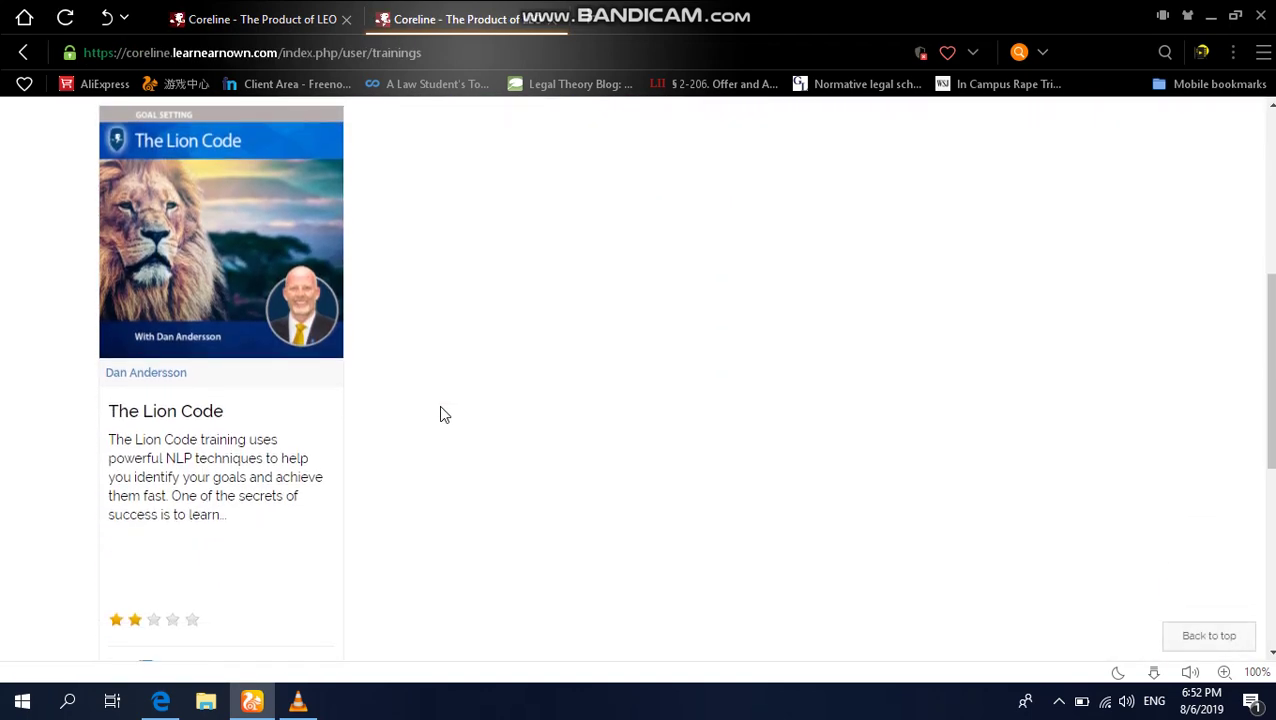
{"action": "left_click", "coordinate": [230, 352]}
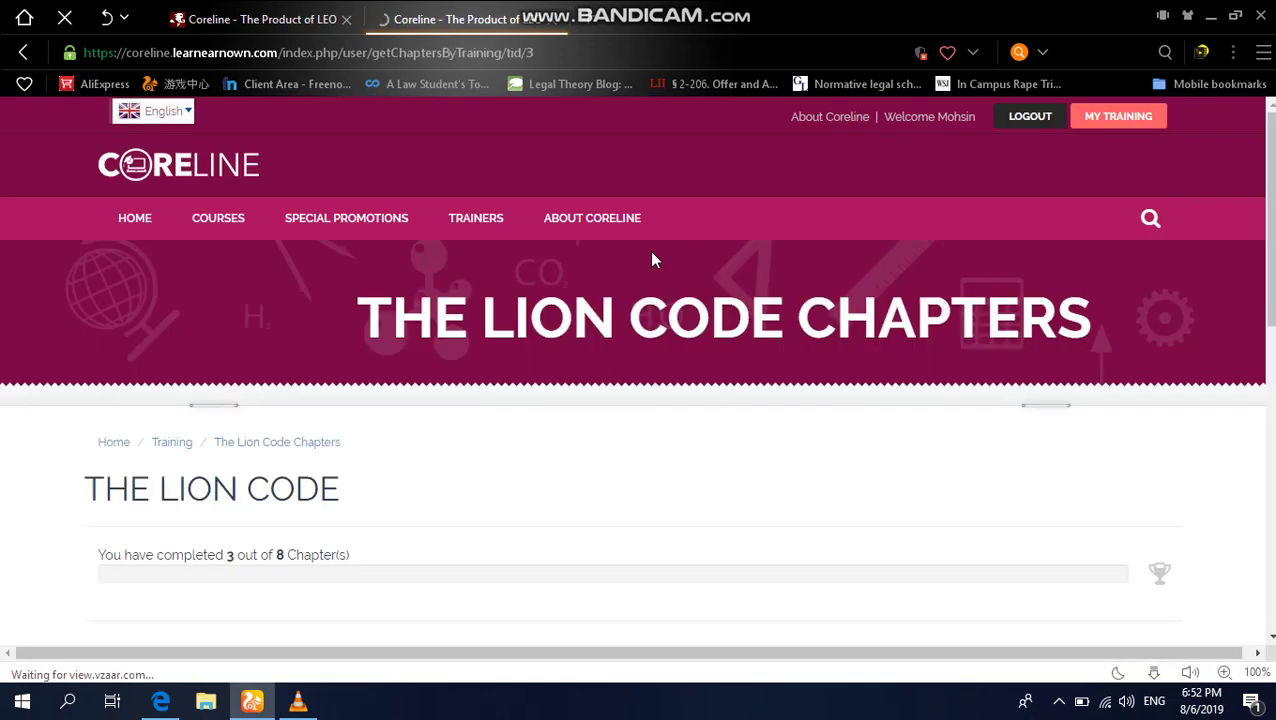
{"action": "scroll", "coordinate": [652, 256], "scroll_direction": "down", "scroll_amount": 10}
{"action": "scroll", "coordinate": [652, 258], "scroll_direction": "down", "scroll_amount": 5}
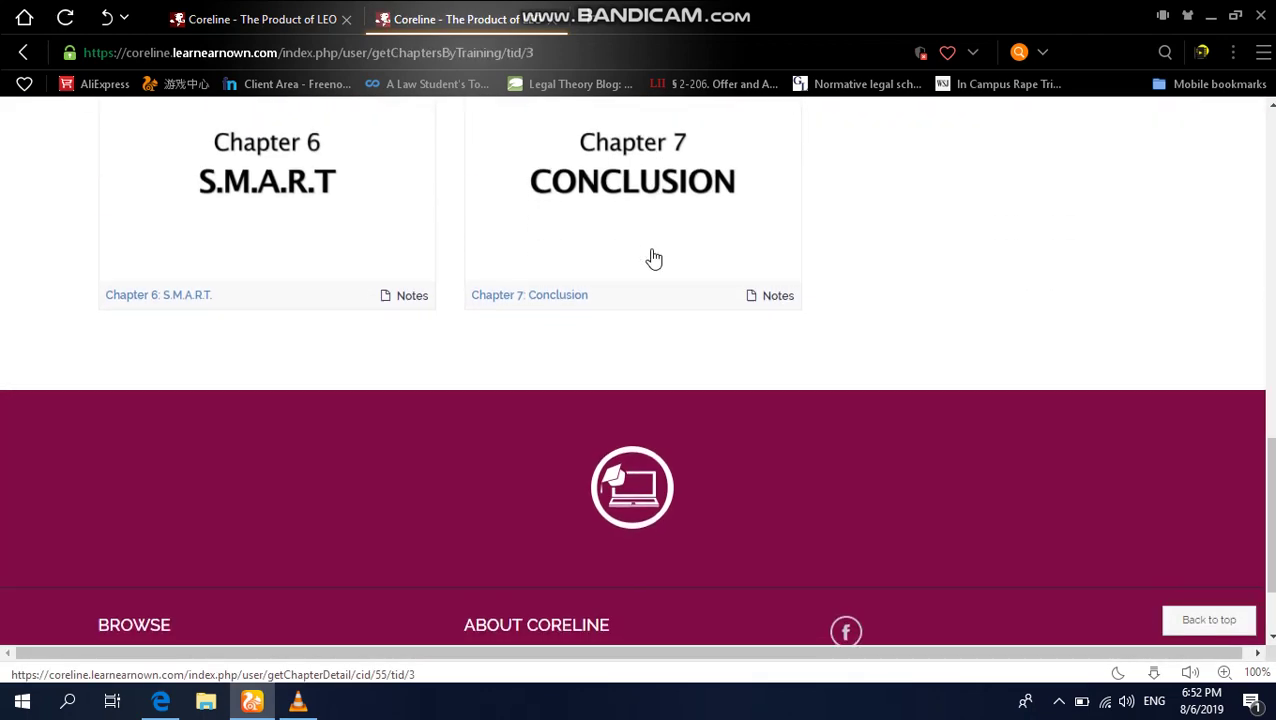
{"action": "scroll", "coordinate": [652, 256], "scroll_direction": "up", "scroll_amount": 15}
{"action": "scroll", "coordinate": [652, 249], "scroll_direction": "down", "scroll_amount": 3}
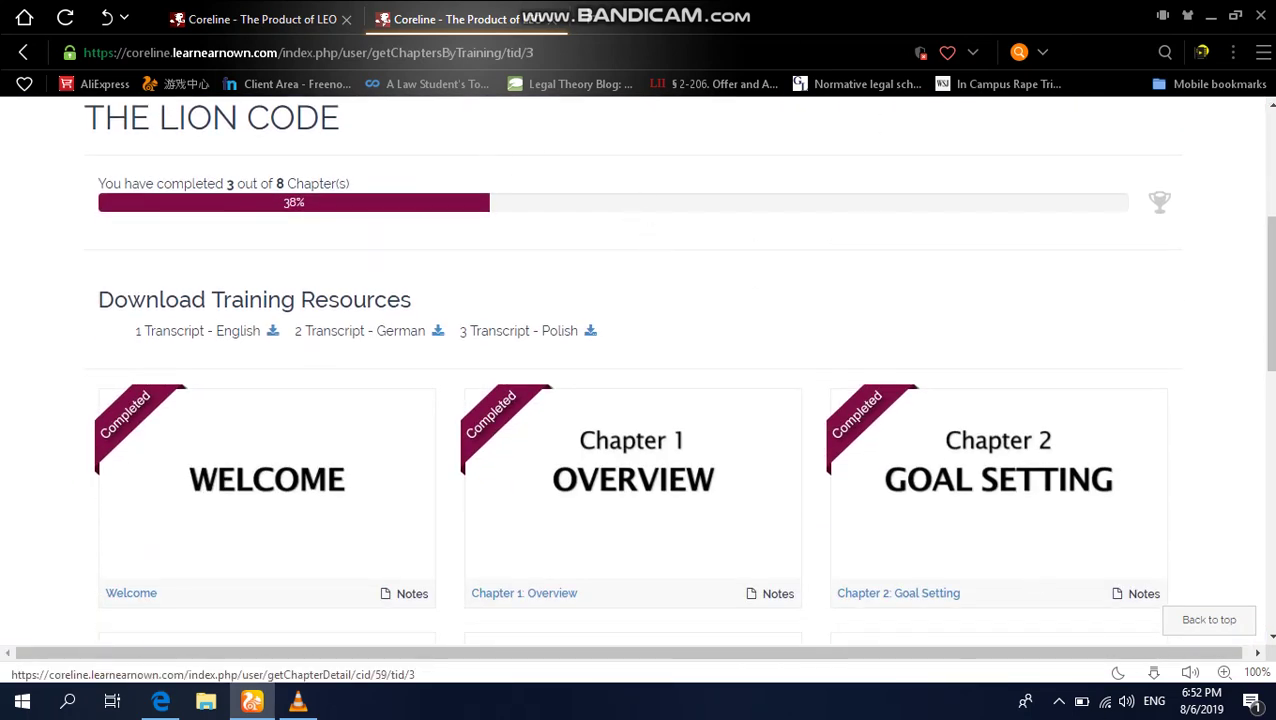
{"action": "left_click", "coordinate": [1059, 701]}
{"action": "left_click", "coordinate": [1099, 670]}
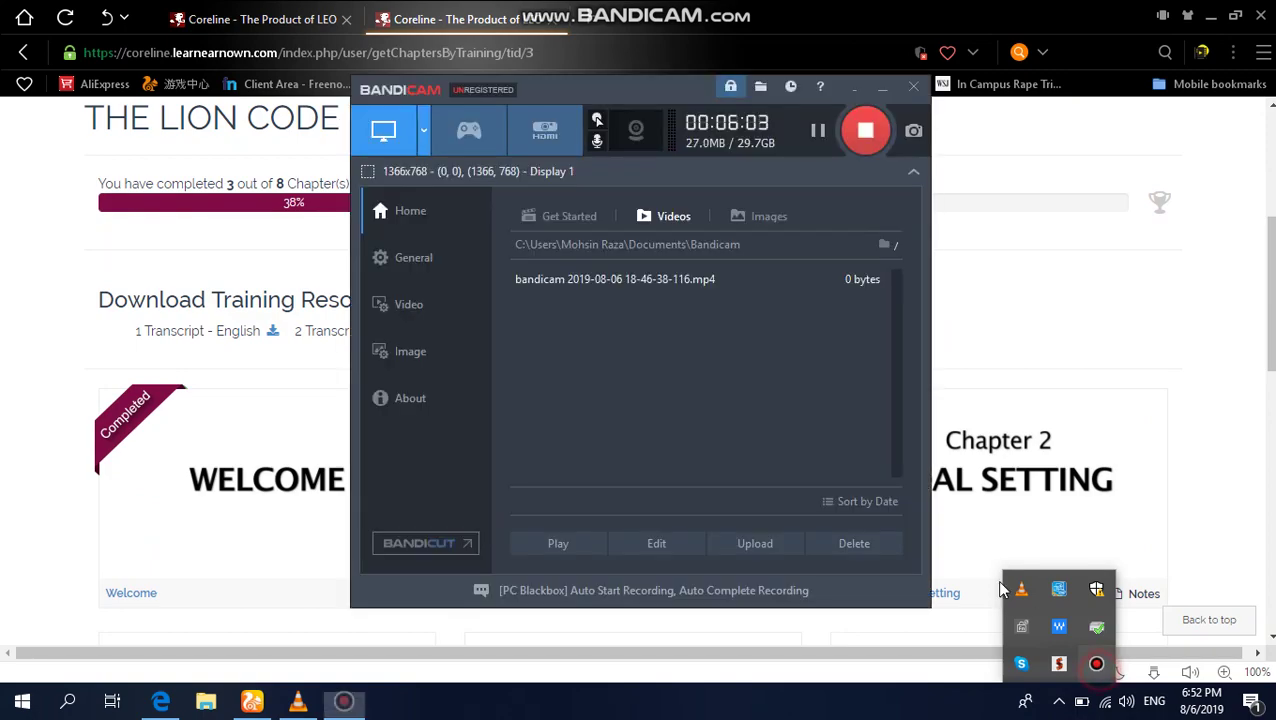